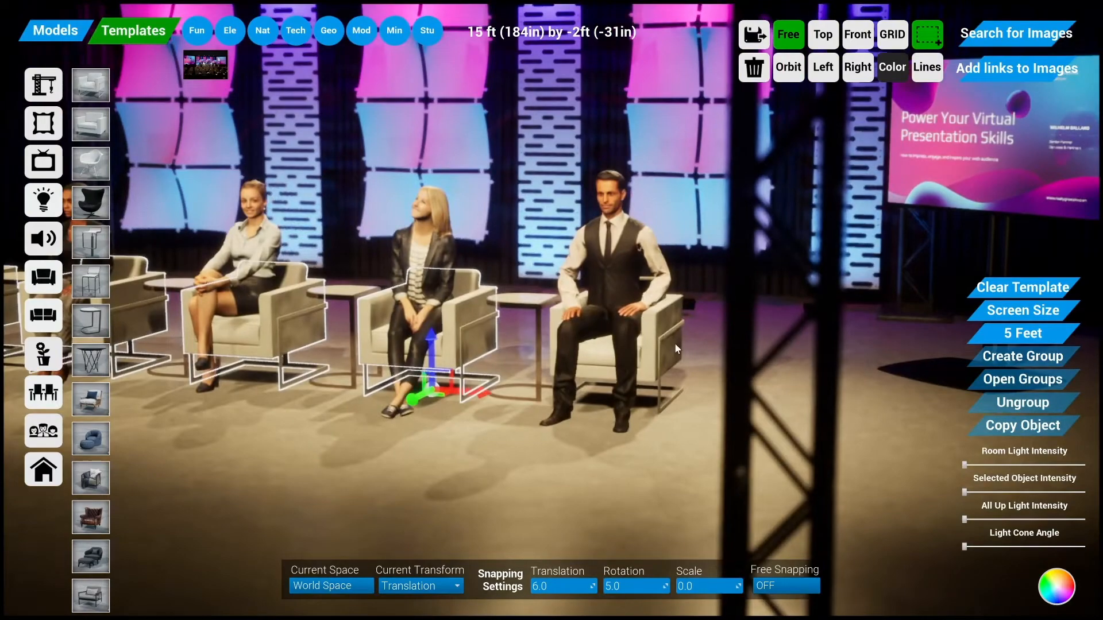
Step: Replace the five selected cream armchairs with the black egg chair model and clear the selection
{"action": "key", "text": "s"}
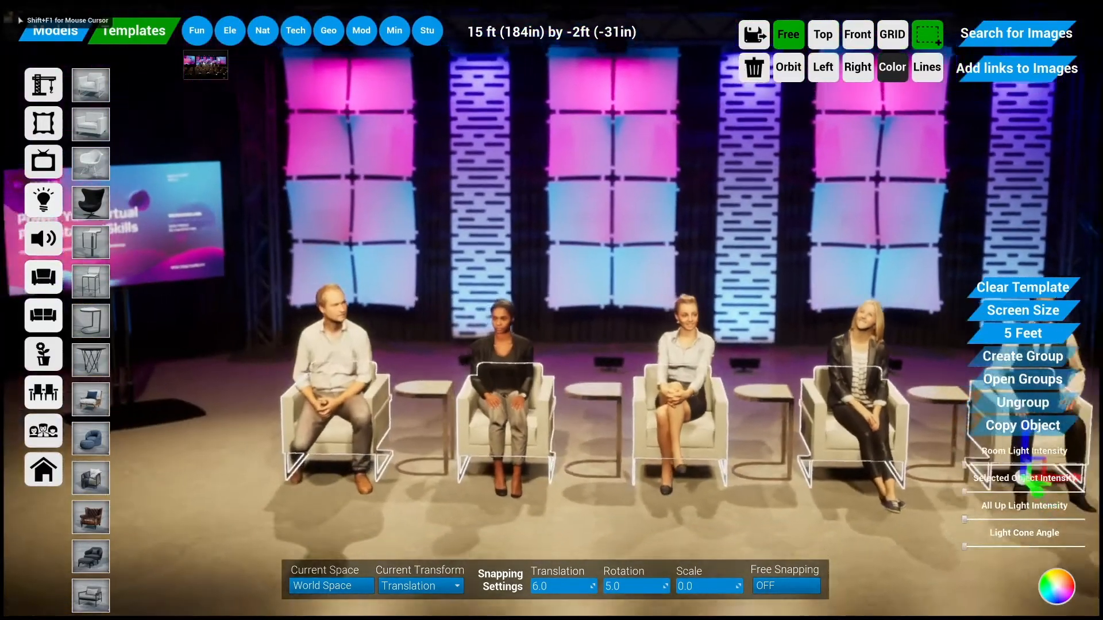
{"action": "key", "text": "w"}
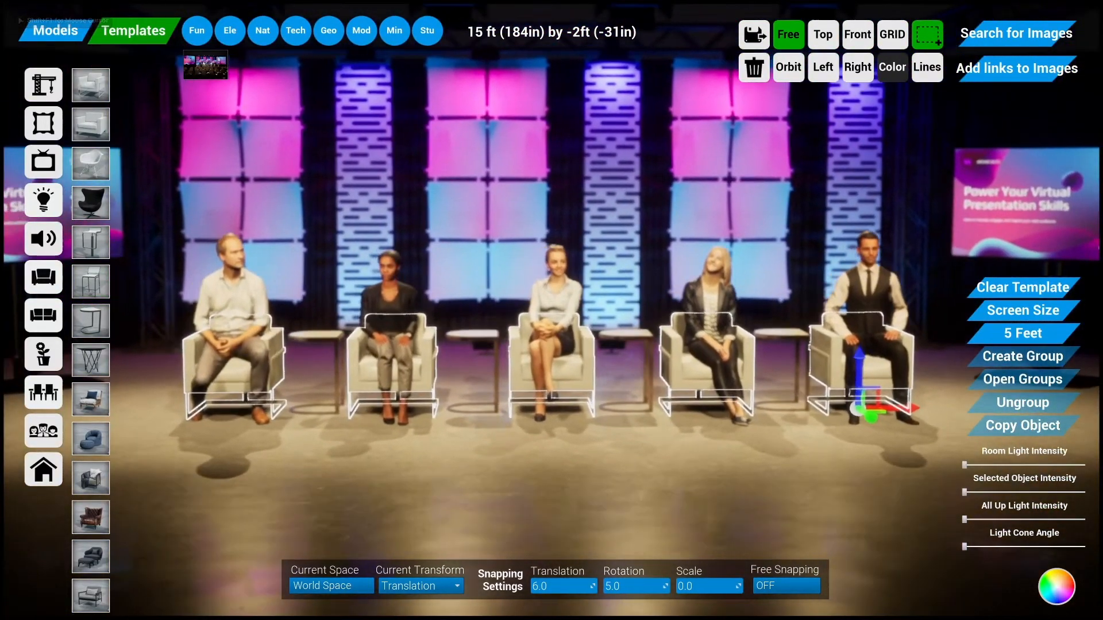
{"action": "key", "text": "w"}
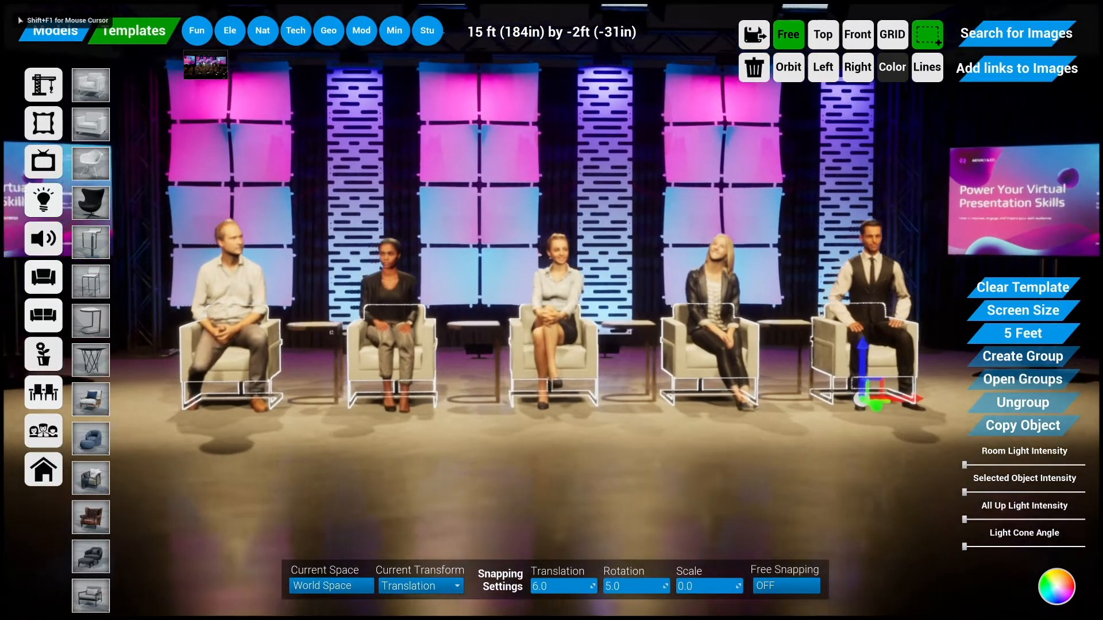
{"action": "key", "text": "shift+F1"}
{"action": "key", "text": "a"}
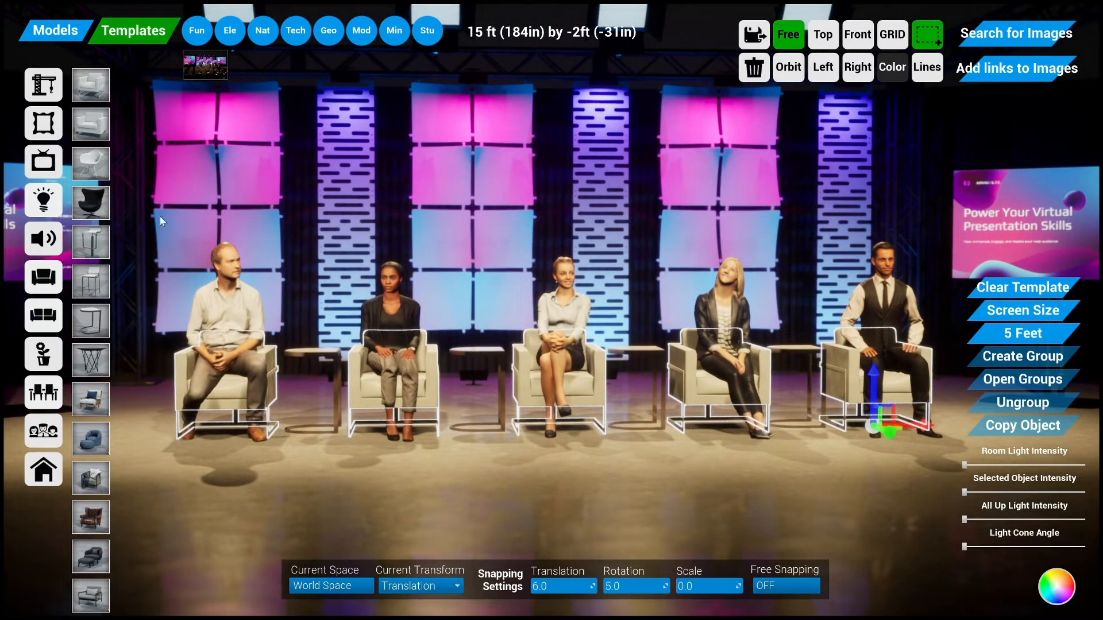
{"action": "left_click", "coordinate": [102, 201]}
{"action": "key", "text": "s"}
{"action": "key", "text": "a"}
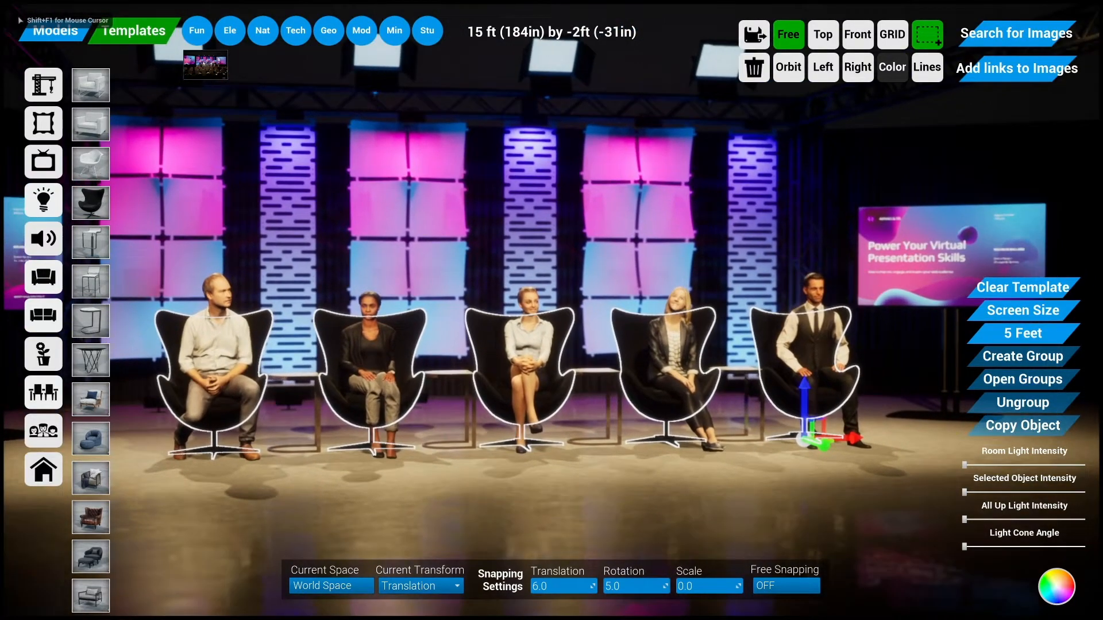
{"action": "mouse_move", "coordinate": [382, 419]}
{"action": "right_mouse_down"}
{"action": "mouse_move", "coordinate": [391, 446]}
{"action": "mouse_move", "coordinate": [374, 428]}
{"action": "right_mouse_up"}
{"action": "key", "text": "a"}
{"action": "key", "text": "d"}
{"action": "key", "text": "s"}
{"action": "left_click", "coordinate": [391, 446]}
{"action": "key", "text": "w"}
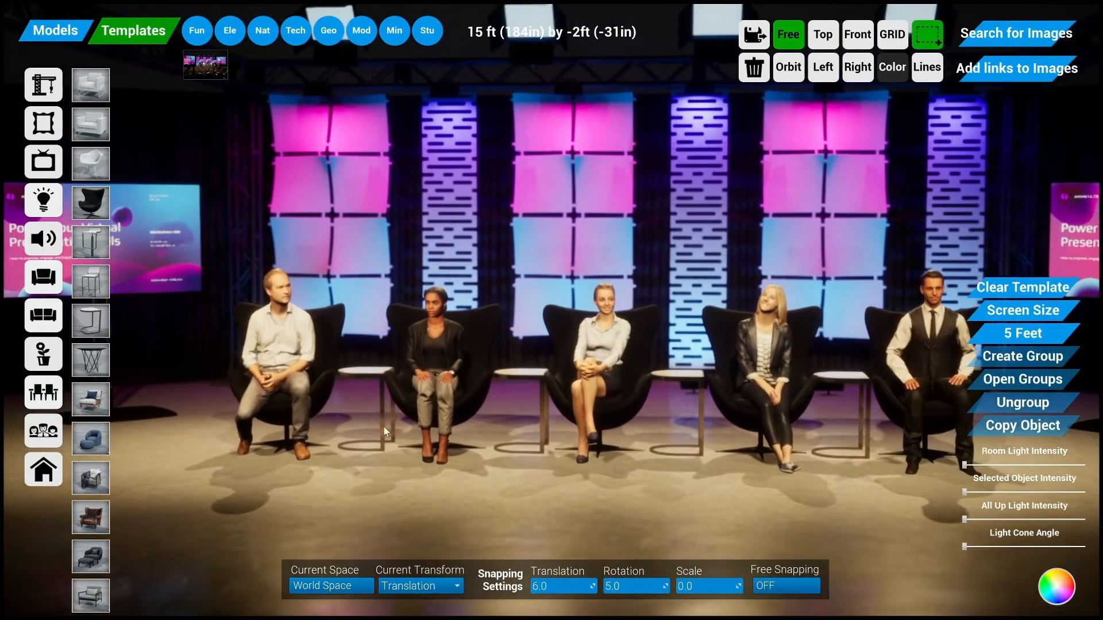
Step: Examine the seated panel and the new black chairs from close up and from across the stage
{"action": "key", "text": "w"}
{"action": "right_click_drag", "start_coordinate": [471, 377], "coordinate": [471, 377]}
{"action": "key", "text": "a"}
{"action": "key", "text": "d"}
{"action": "right_click_drag", "start_coordinate": [440, 336], "coordinate": [391, 393]}
{"action": "key", "text": "d"}
{"action": "key", "text": "a"}
{"action": "key", "text": "d"}
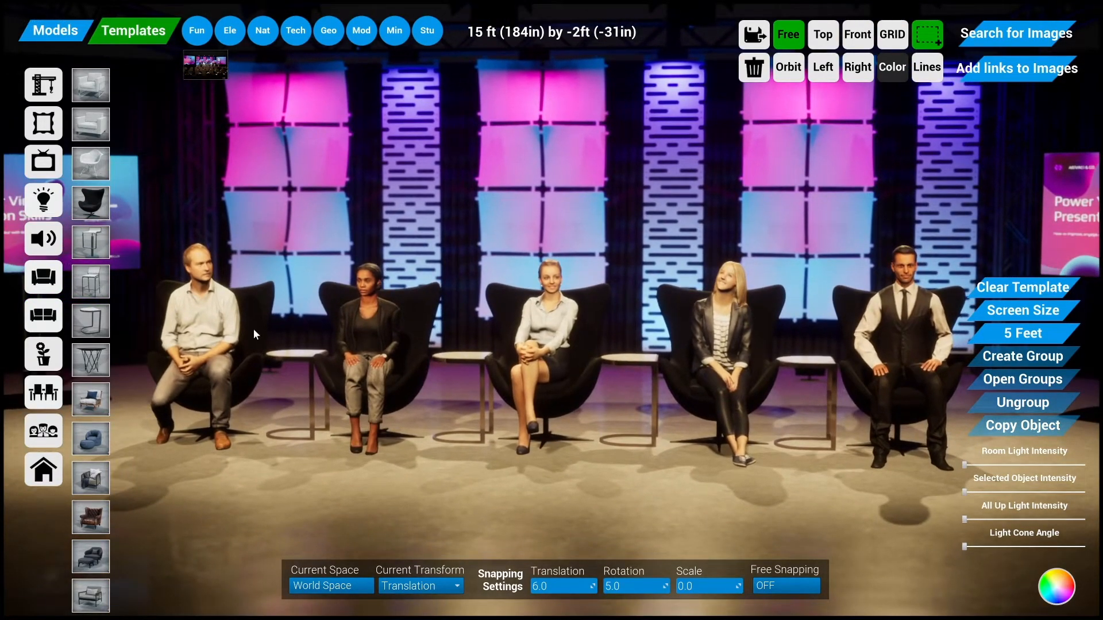
{"action": "key", "text": "a"}
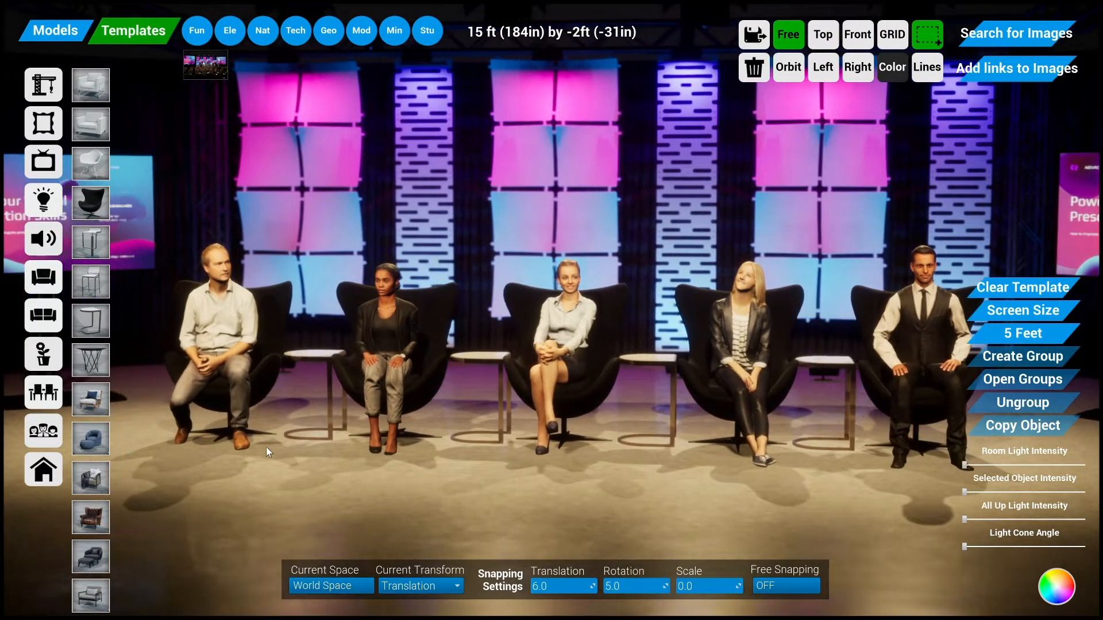
{"action": "key", "text": "d"}
{"action": "right_click_drag", "start_coordinate": [288, 470], "coordinate": [553, 312]}
{"action": "key", "text": "s"}
{"action": "key", "text": "s"}
{"action": "key", "text": "s"}
{"action": "key", "text": "h"}
{"action": "key", "text": "s"}
{"action": "key", "text": "h"}
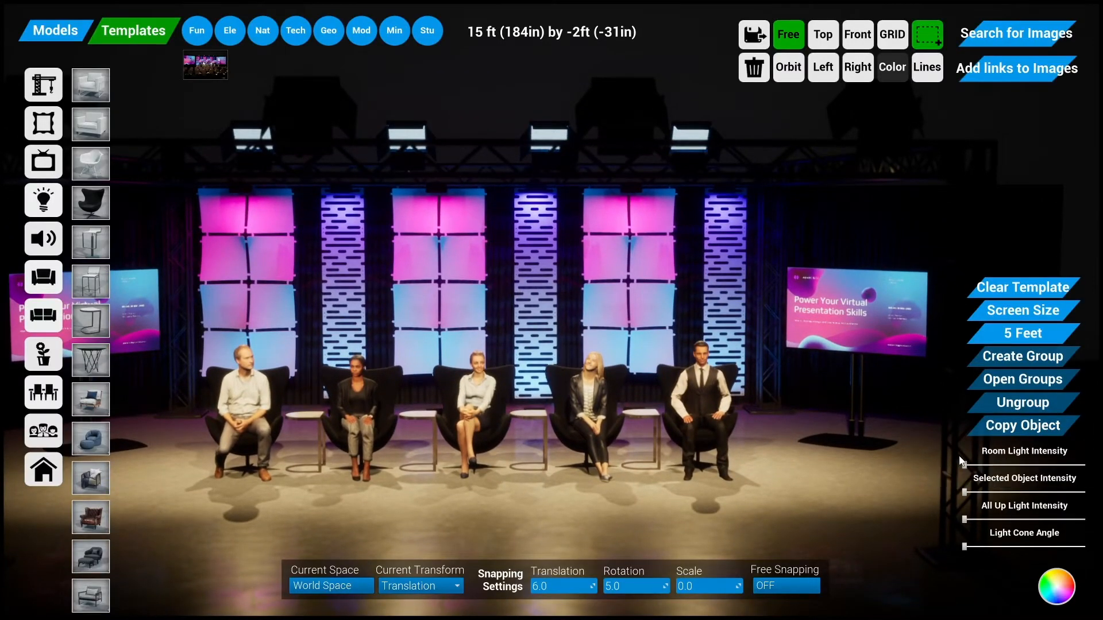
Step: Raise the room light intensity slightly and hide the model categories
{"action": "left_click_drag", "start_coordinate": [975, 465], "coordinate": [988, 464]}
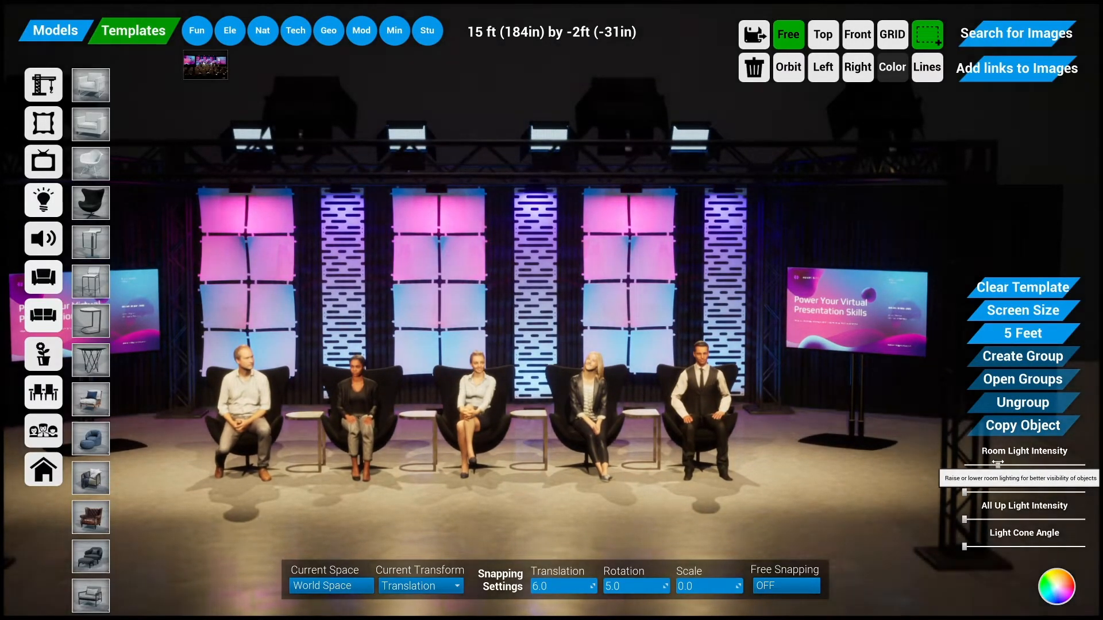
{"action": "left_click", "coordinate": [40, 35]}
{"action": "right_click_drag", "start_coordinate": [501, 395], "coordinate": [491, 407]}
{"action": "key", "text": "s"}
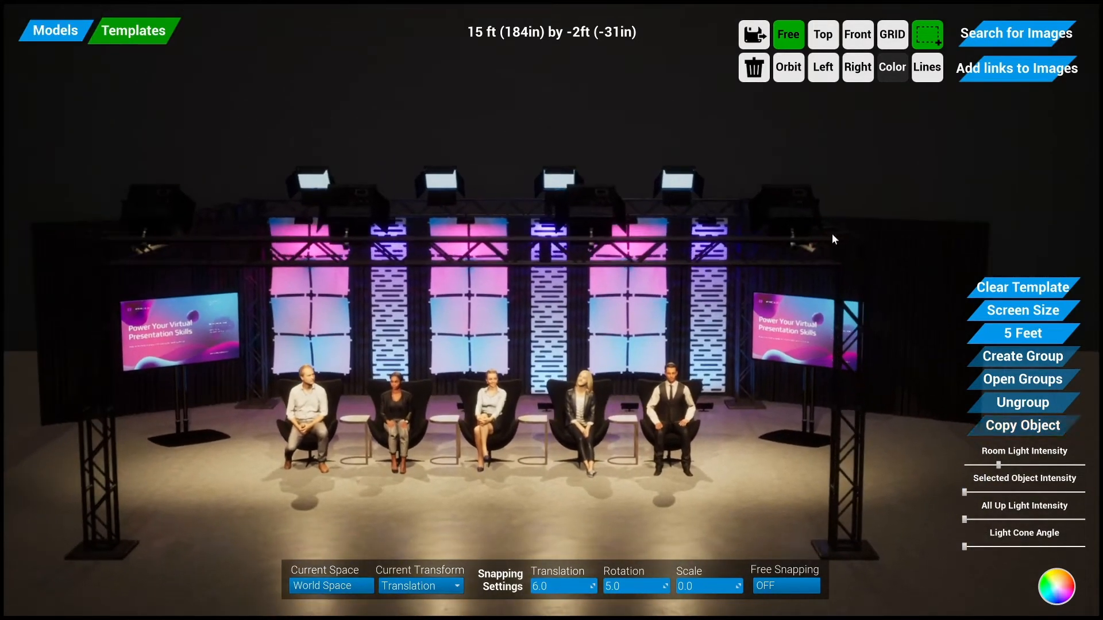
Step: Turn on the outline and grid display and raise the room light intensity a little further
{"action": "left_click", "coordinate": [921, 72]}
{"action": "key", "text": "s"}
{"action": "right_click_drag", "start_coordinate": [816, 299], "coordinate": [803, 318]}
{"action": "left_click_drag", "start_coordinate": [1007, 464], "coordinate": [1012, 465]}
Step: Examine the outlined stage set from above the truss and close up beside the seated panel
{"action": "right_click_drag", "start_coordinate": [512, 258], "coordinate": [548, 267]}
{"action": "key", "text": "s"}
{"action": "key", "text": "a"}
{"action": "key", "text": "w"}
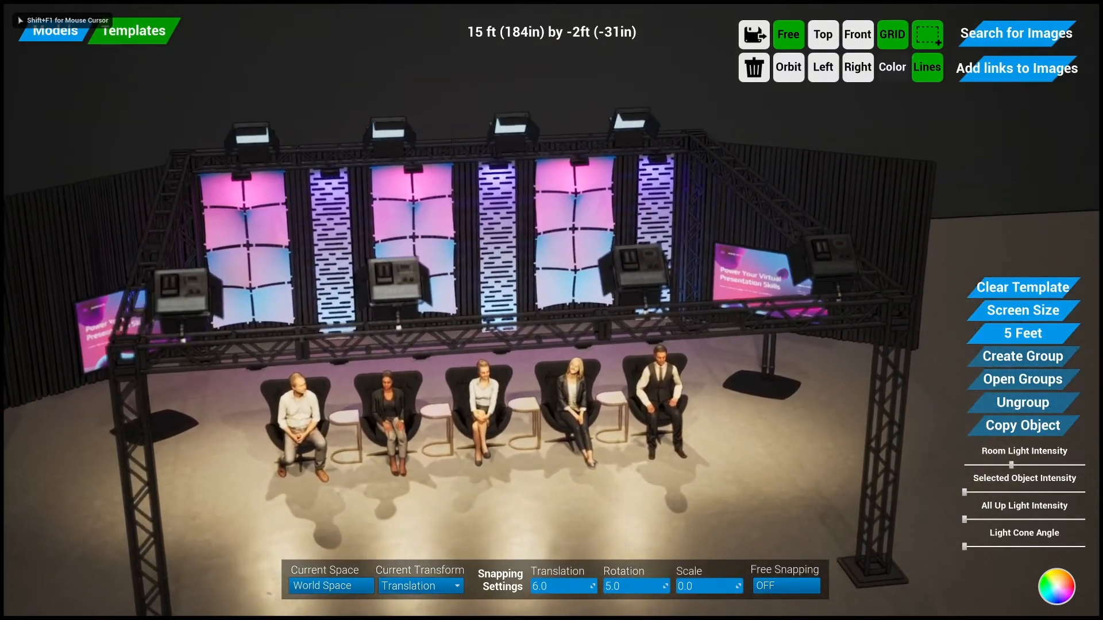
{"action": "right_click_drag", "start_coordinate": [720, 313], "coordinate": [722, 325]}
{"action": "key", "text": "s"}
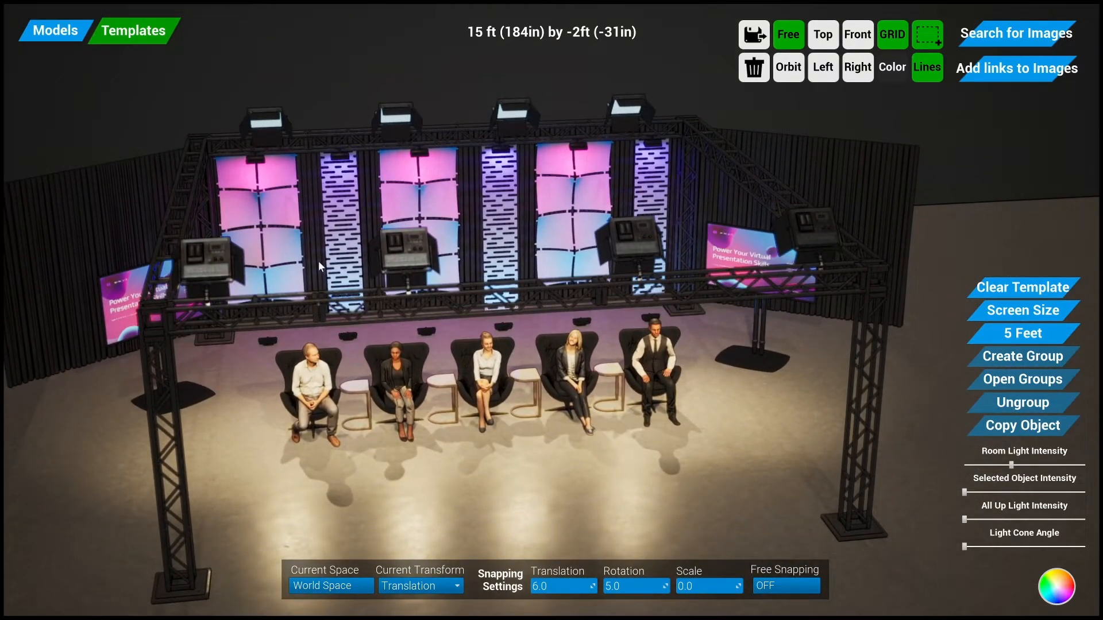
{"action": "key", "text": "a"}
{"action": "right_click_drag", "start_coordinate": [570, 255], "coordinate": [581, 258]}
{"action": "key", "text": "w"}
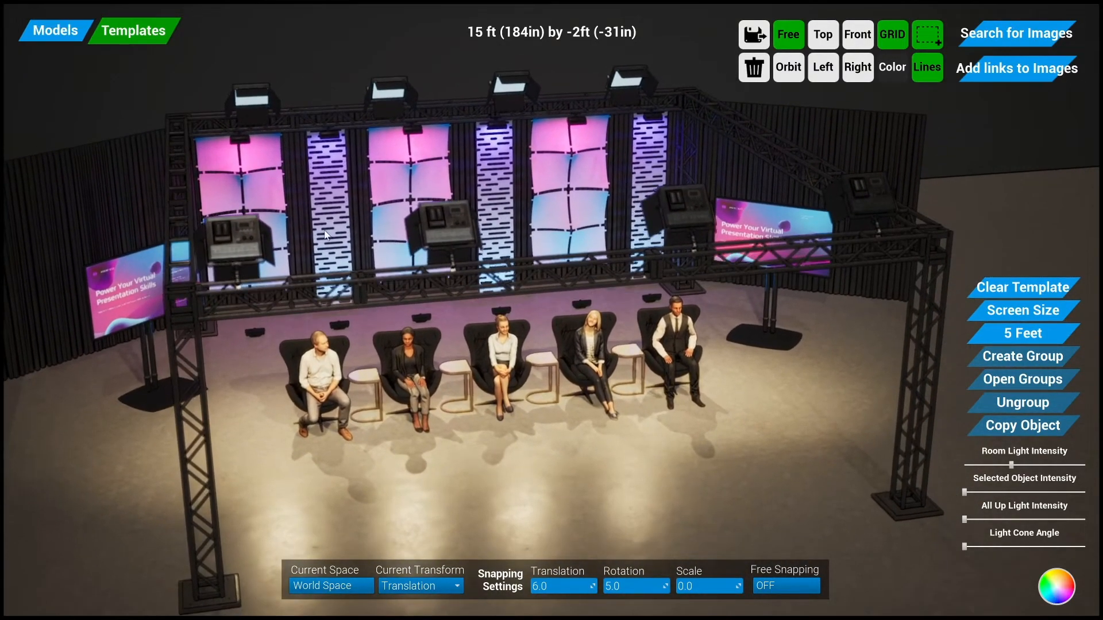
{"action": "right_click_drag", "start_coordinate": [509, 314], "coordinate": [511, 314]}
{"action": "key", "text": "a"}
{"action": "key", "text": "a"}
{"action": "right_click_drag", "start_coordinate": [398, 346], "coordinate": [213, 263]}
{"action": "key", "text": "w"}
{"action": "key", "text": "a"}
{"action": "key", "text": "w"}
{"action": "key", "text": "w"}
{"action": "key", "text": "d"}
{"action": "key", "text": "w"}
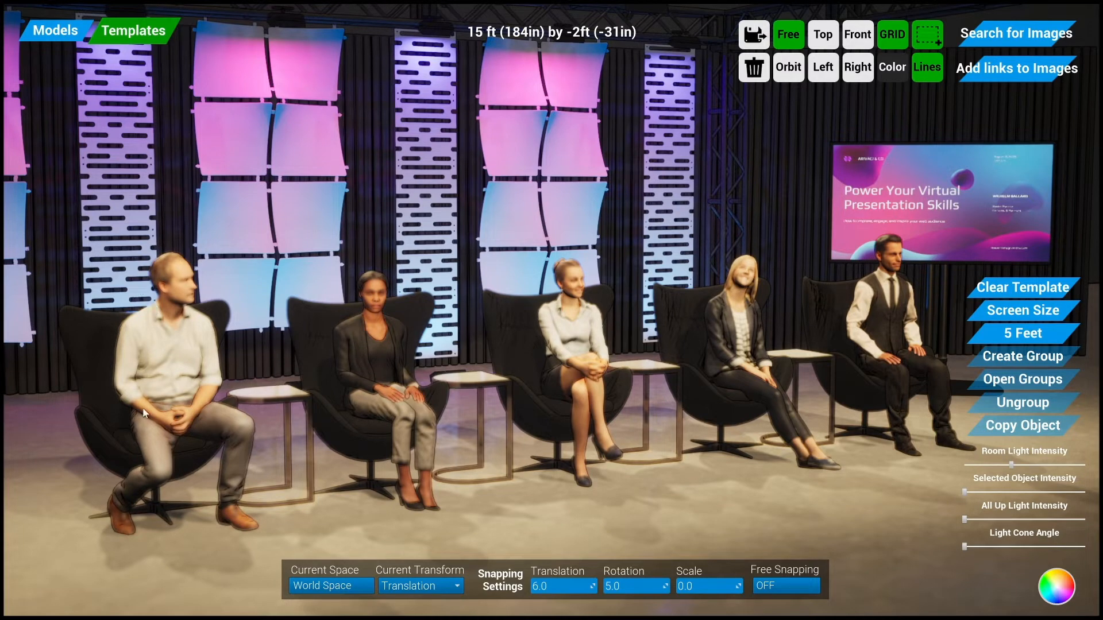
Step: Turn off the black model outlines in the render view
{"action": "left_click", "coordinate": [927, 67]}
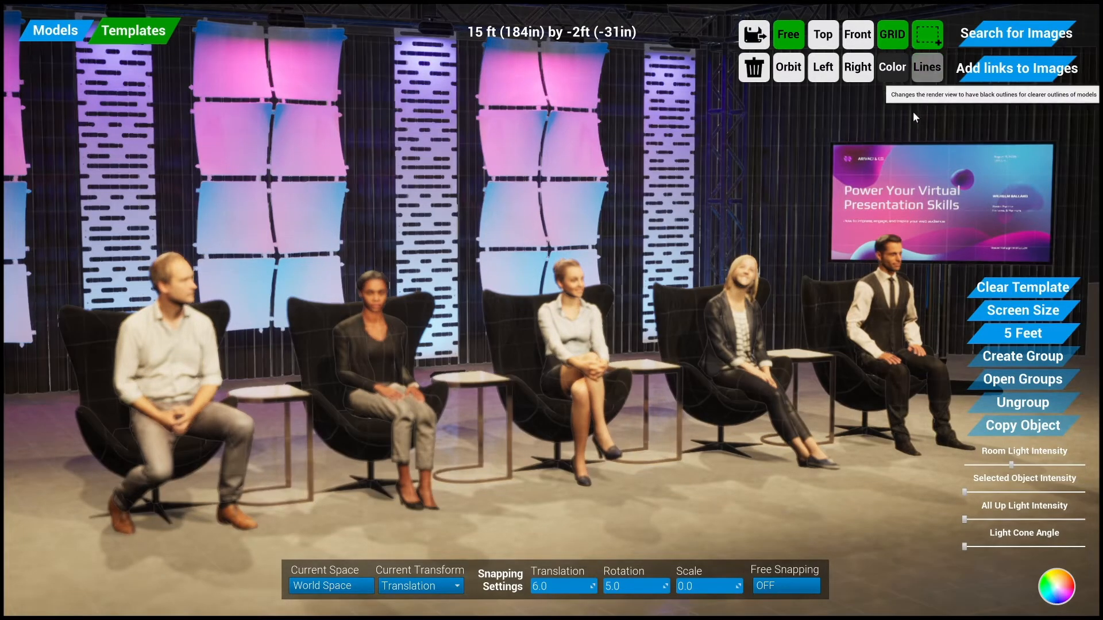
{"action": "right_click_drag", "start_coordinate": [287, 370], "coordinate": [246, 340]}
{"action": "key", "text": "s"}
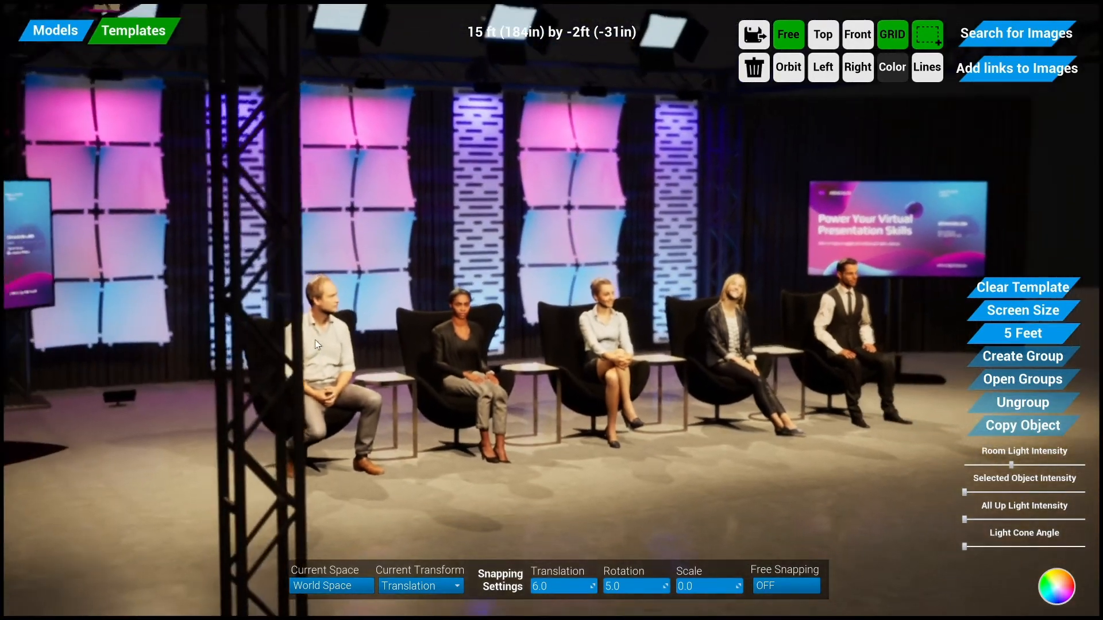
Step: Show the lighting models and select the four stage lights on the front truss
{"action": "key", "text": "e"}
{"action": "key", "text": "e"}
{"action": "right_click_drag", "start_coordinate": [322, 362], "coordinate": [334, 402]}
{"action": "right_click_drag", "start_coordinate": [463, 391], "coordinate": [467, 416]}
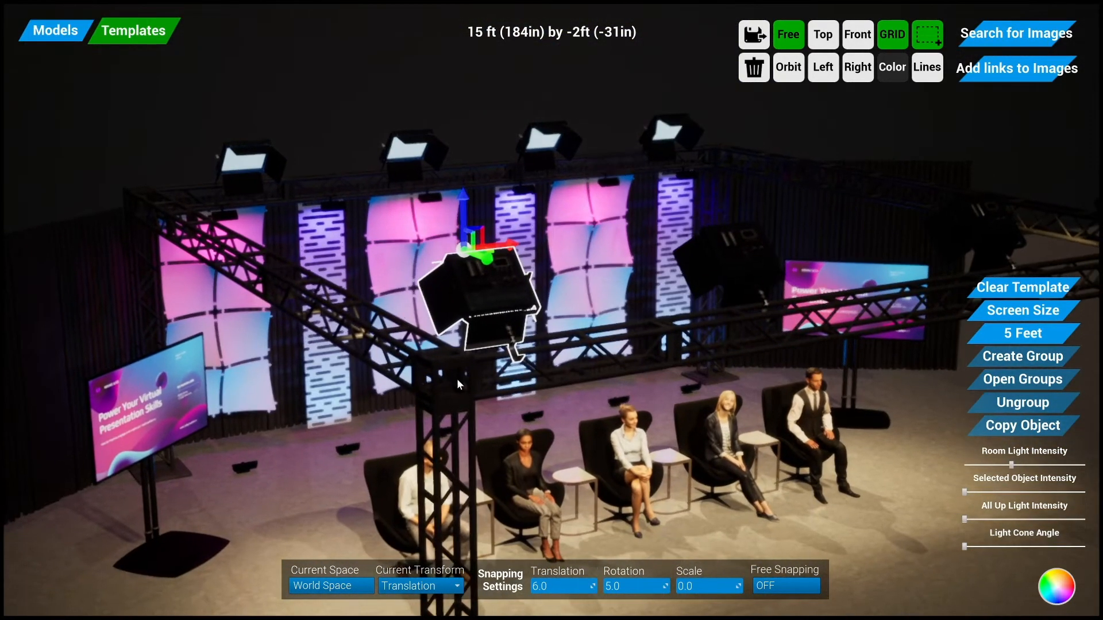
{"action": "key", "text": "h"}
{"action": "key", "text": "h"}
{"action": "key", "text": "s"}
{"action": "key", "text": "d"}
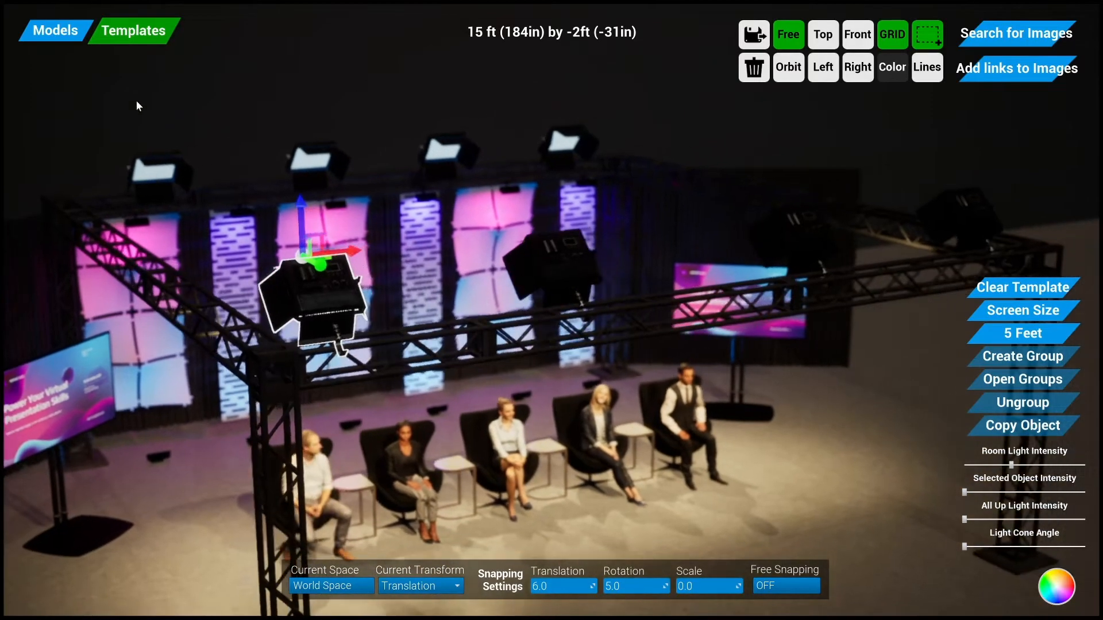
{"action": "left_click", "coordinate": [53, 35]}
{"action": "left_click", "coordinate": [49, 203]}
{"action": "left_click", "coordinate": [570, 267]}
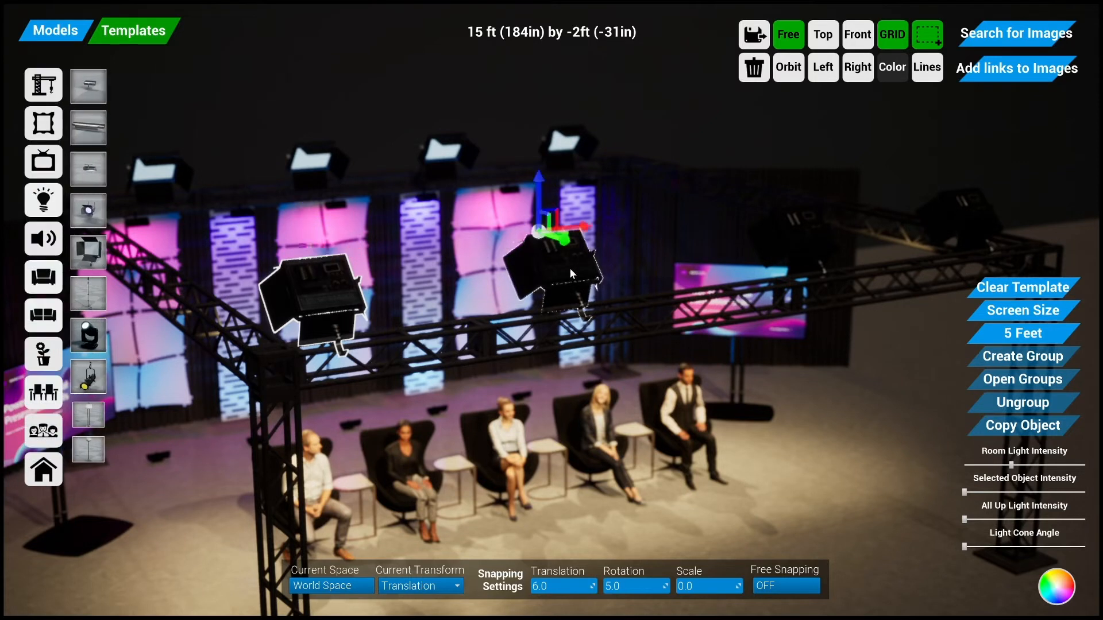
{"action": "left_click", "coordinate": [845, 234]}
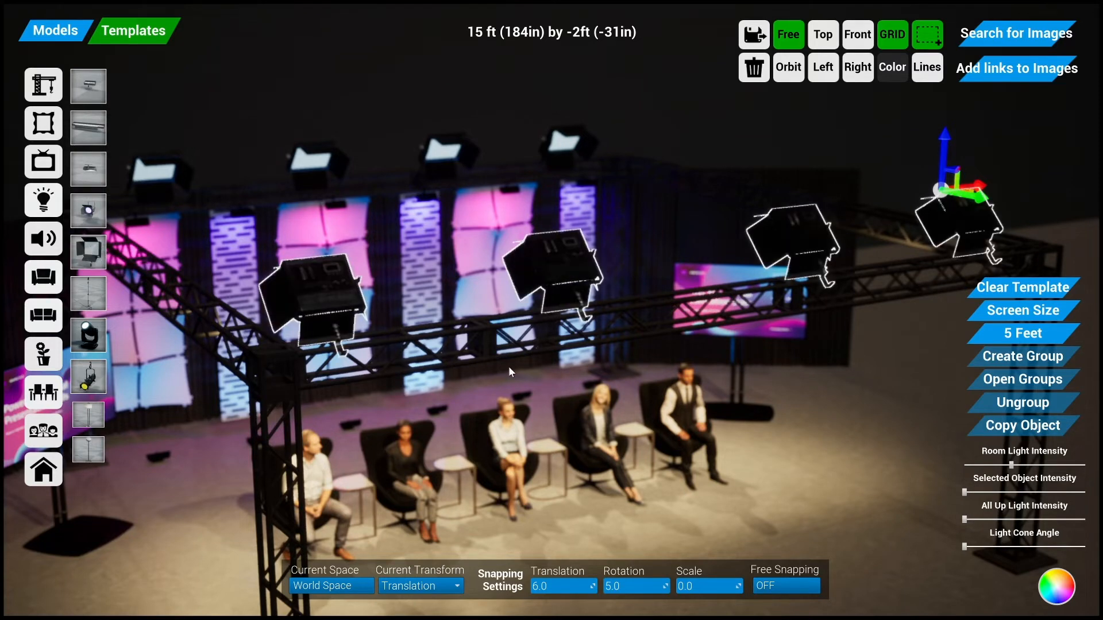
Step: Clear the light selection and examine the lit stage from low and raised viewpoints
{"action": "key", "text": "d"}
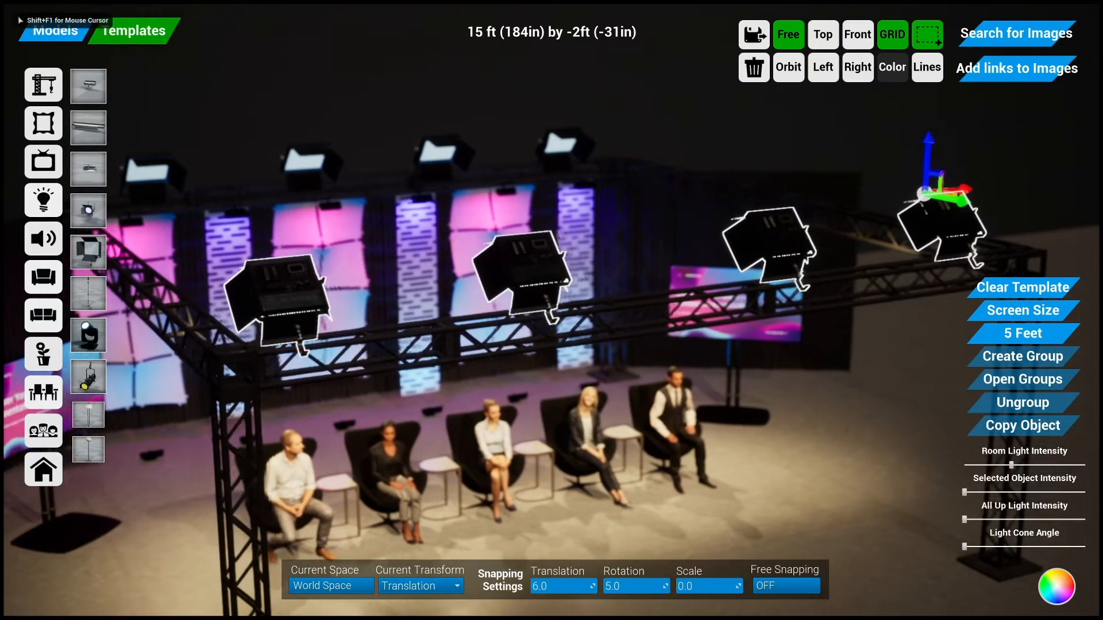
{"action": "left_click", "coordinate": [761, 479]}
{"action": "key", "text": "w"}
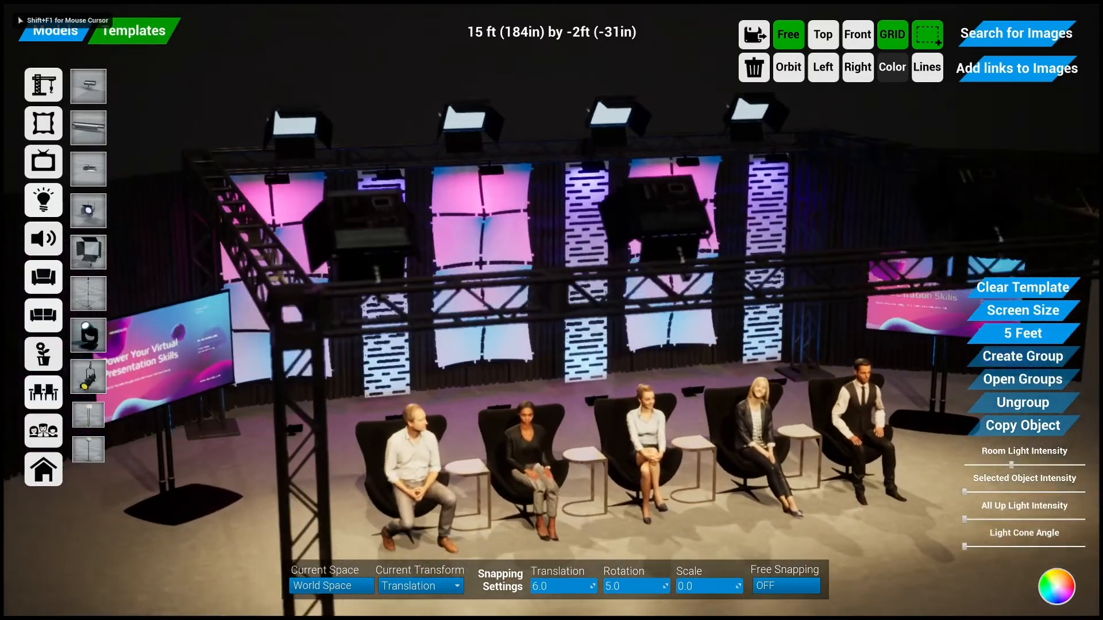
{"action": "key", "text": "q"}
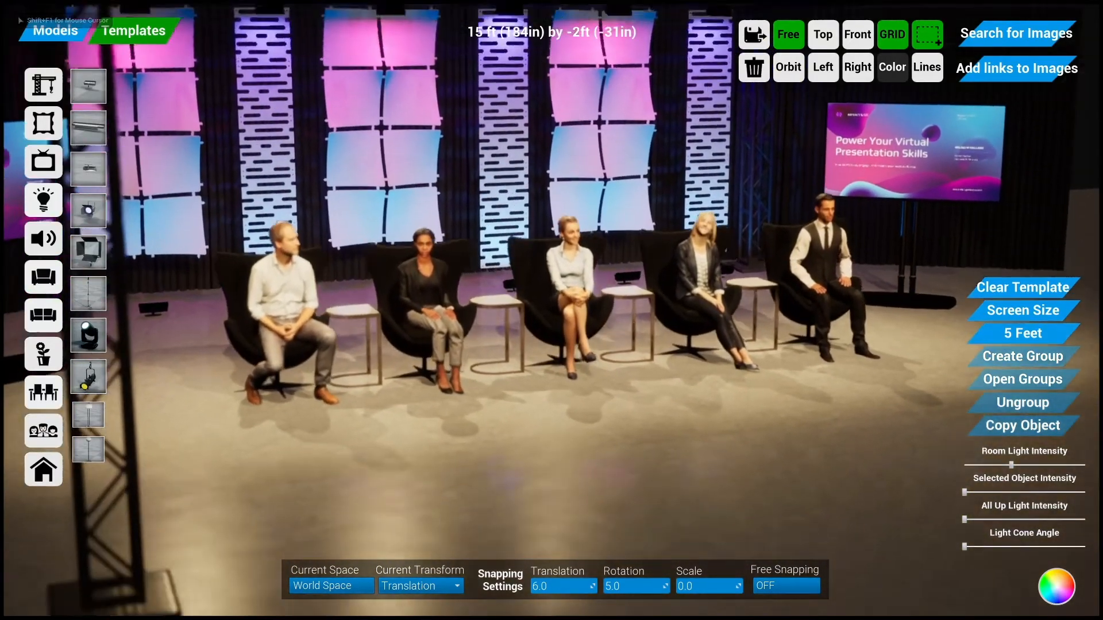
{"action": "key", "text": "s"}
{"action": "key", "text": "e"}
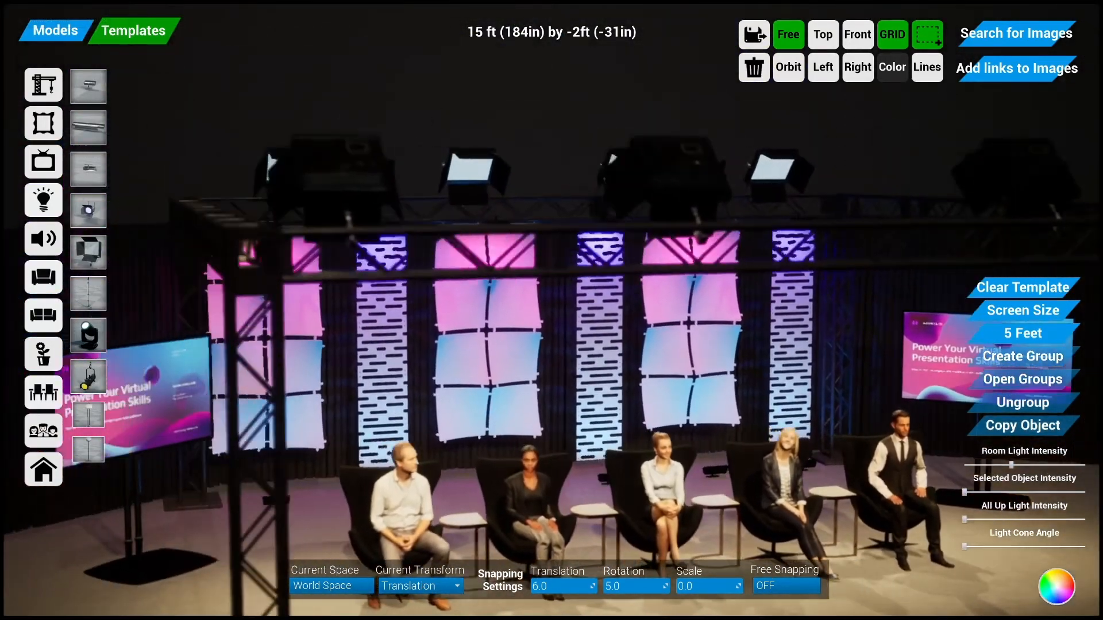
{"action": "key", "text": "s"}
{"action": "key", "text": "a"}
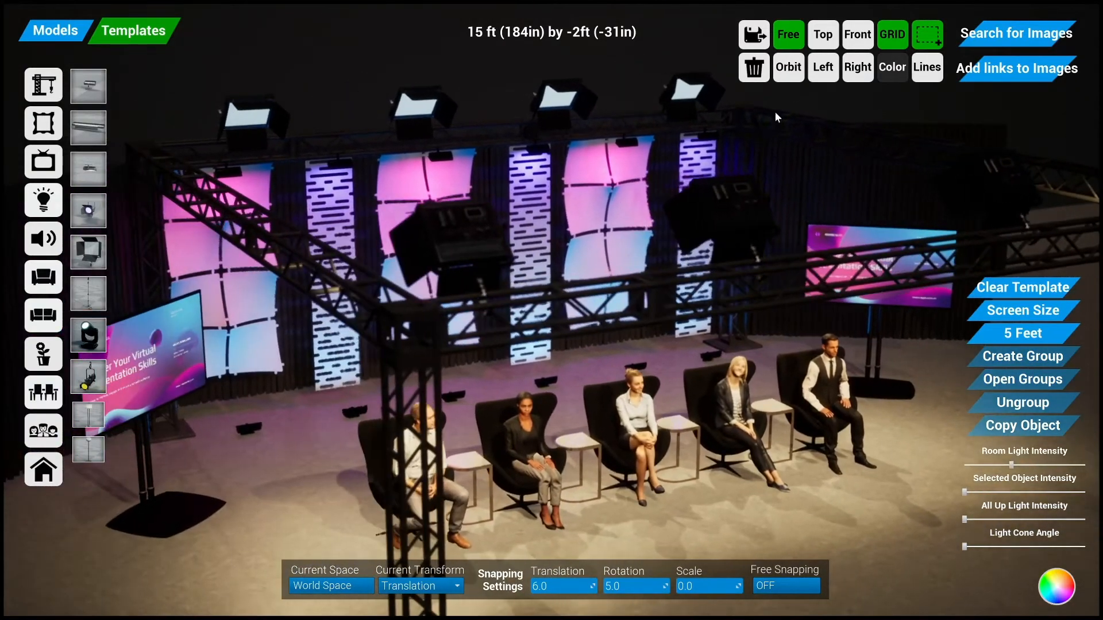
Step: Inspect the stage set's side profile in an enlarged Left view
{"action": "left_click", "coordinate": [820, 65]}
{"action": "scroll", "coordinate": [580, 380], "scroll_direction": "up", "scroll_amount": 8}
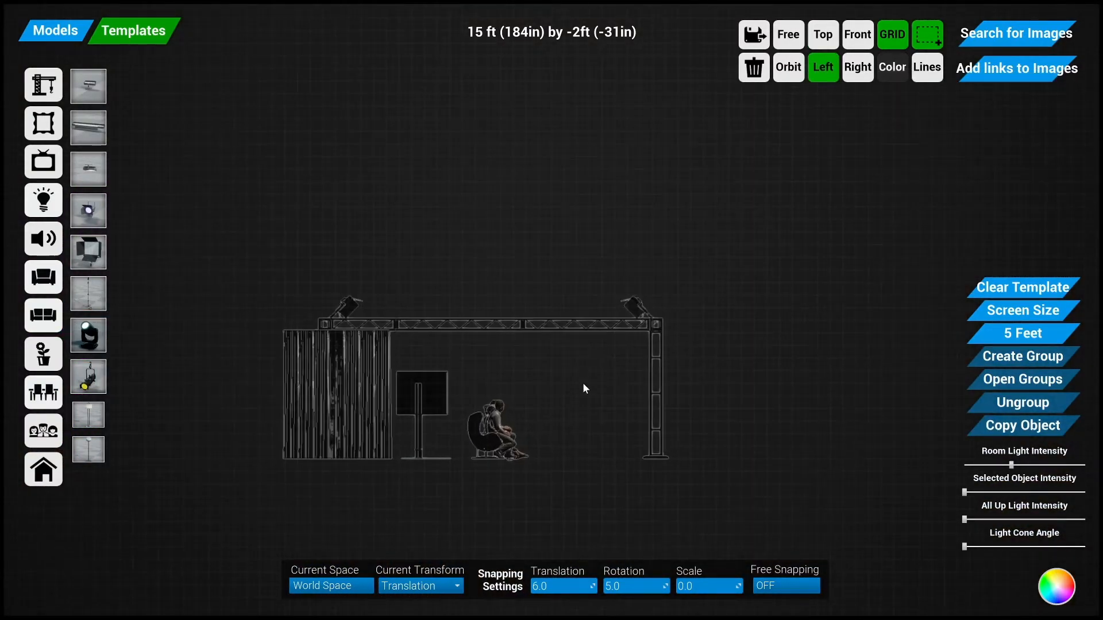
{"action": "right_click_drag", "start_coordinate": [583, 411], "coordinate": [573, 363]}
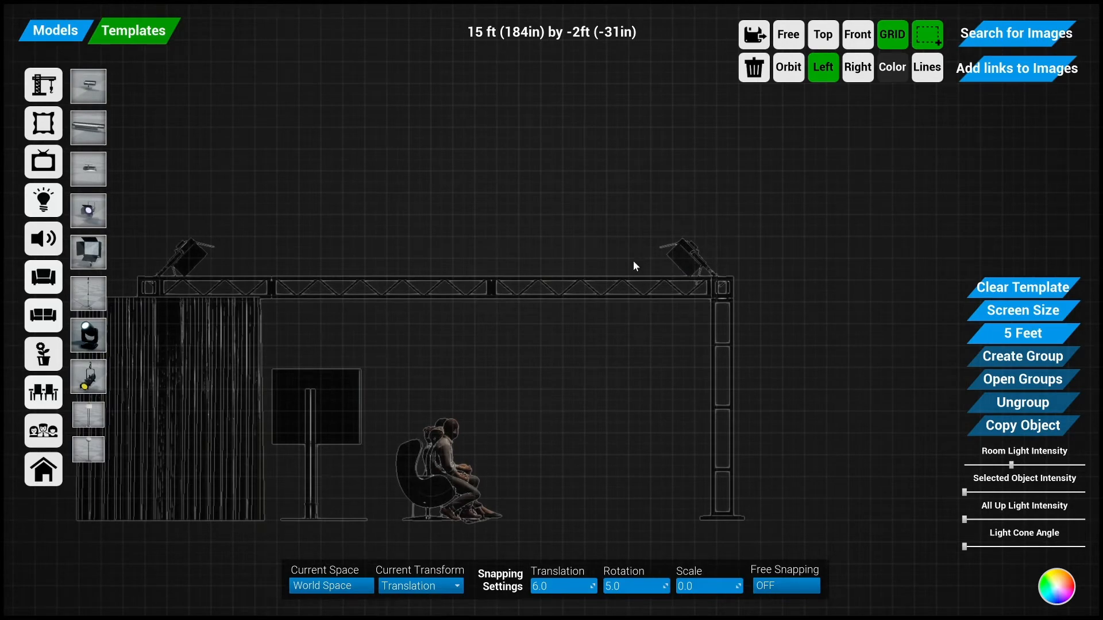
Step: Switch to the Orbit view, frame the whole stage from the front, and turn off the grid
{"action": "left_click", "coordinate": [788, 67]}
{"action": "right_click_drag", "start_coordinate": [690, 385], "coordinate": [417, 421]}
{"action": "scroll", "coordinate": [671, 399], "scroll_direction": "down", "scroll_amount": 6}
{"action": "scroll", "coordinate": [610, 455], "scroll_direction": "up", "scroll_amount": 2}
{"action": "right_click_drag", "start_coordinate": [543, 426], "coordinate": [569, 442]}
{"action": "scroll", "coordinate": [545, 466], "scroll_direction": "up", "scroll_amount": 3}
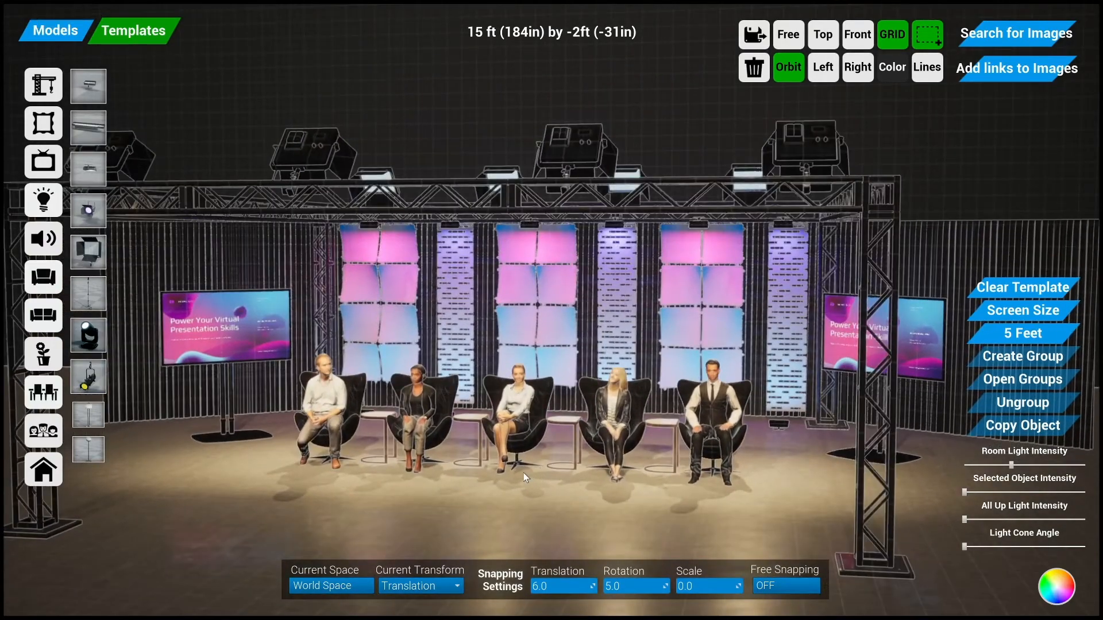
{"action": "scroll", "coordinate": [526, 474], "scroll_direction": "up", "scroll_amount": 1}
{"action": "right_click_drag", "start_coordinate": [522, 474], "coordinate": [628, 423]}
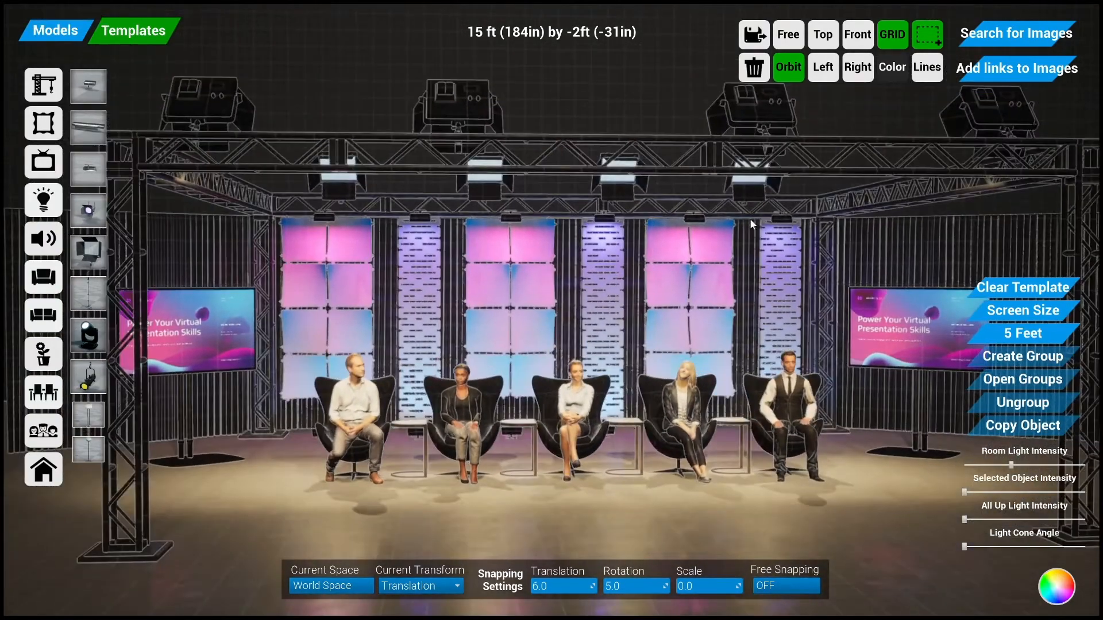
{"action": "left_click", "coordinate": [892, 36]}
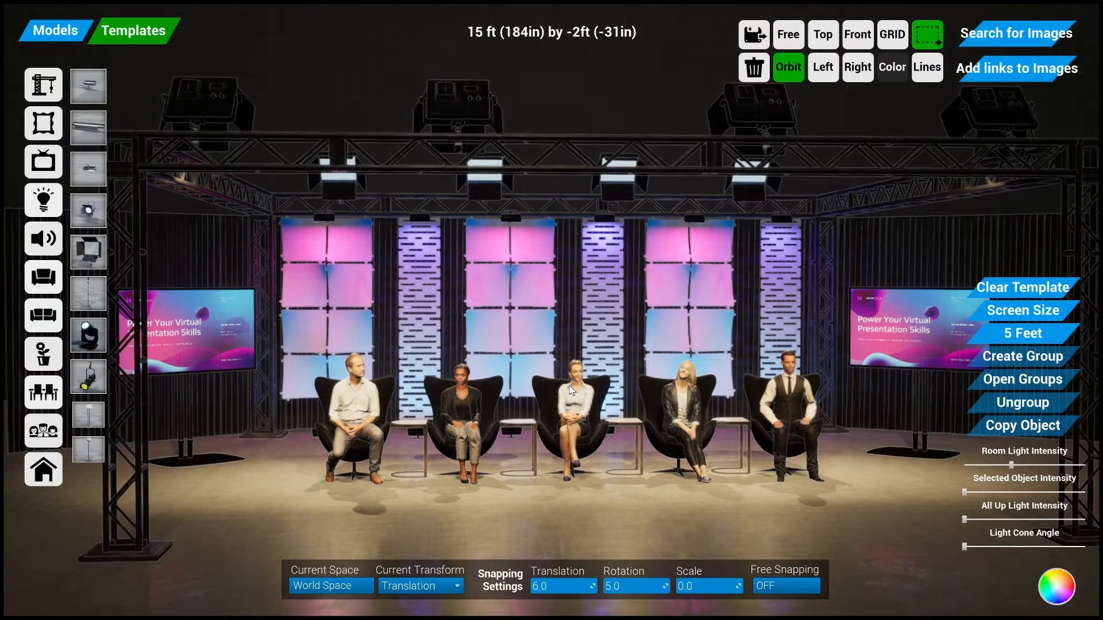
Step: Orbit around the stage to examine the seated panel, backdrop and truss lights from both sides
{"action": "right_click_drag", "start_coordinate": [365, 91], "coordinate": [368, 91]}
{"action": "scroll", "coordinate": [485, 334], "scroll_direction": "down", "scroll_amount": 1}
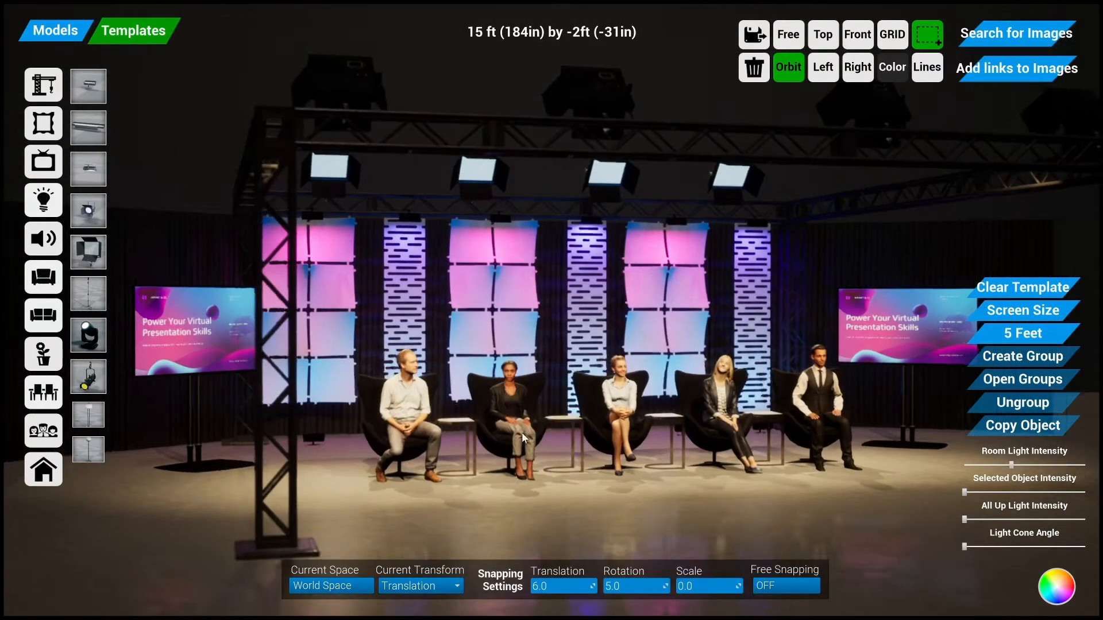
{"action": "scroll", "coordinate": [485, 333], "scroll_direction": "up", "scroll_amount": 8}
{"action": "right_click_drag", "start_coordinate": [485, 333], "coordinate": [690, 461]}
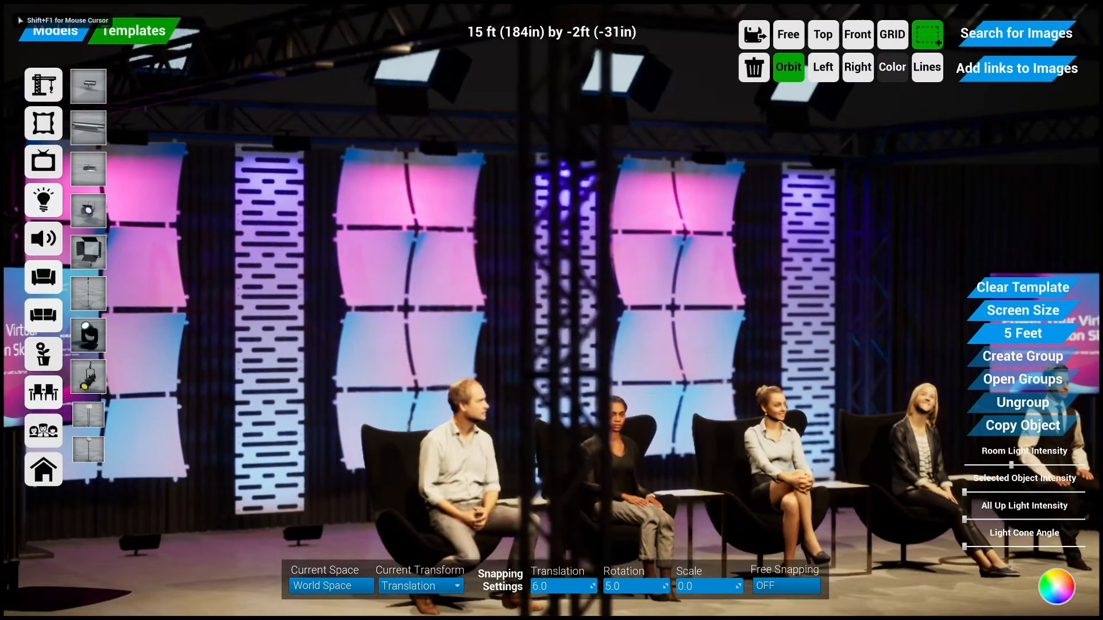
{"action": "right_click_drag", "start_coordinate": [776, 448], "coordinate": [804, 448]}
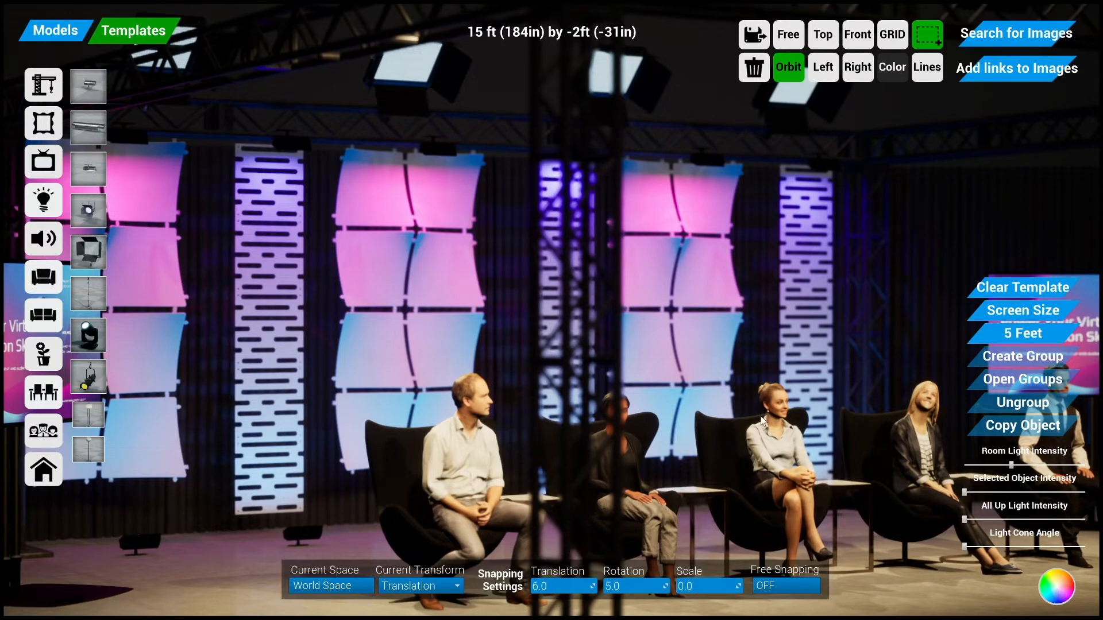
{"action": "right_click_drag", "start_coordinate": [760, 448], "coordinate": [564, 459]}
{"action": "scroll", "coordinate": [565, 459], "scroll_direction": "down", "scroll_amount": 5}
{"action": "right_click_drag", "start_coordinate": [605, 380], "coordinate": [568, 436]}
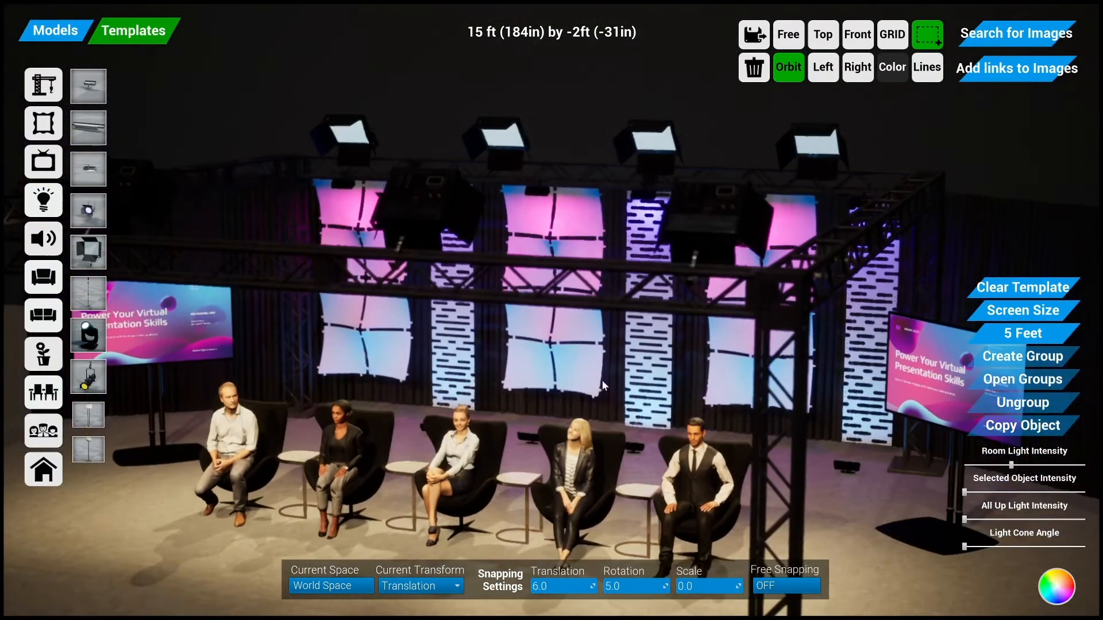
Step: Duplicate the end light on the front truss and place the copy slightly behind it, toward the backdrop
{"action": "scroll", "coordinate": [699, 440], "scroll_direction": "down", "scroll_amount": 6}
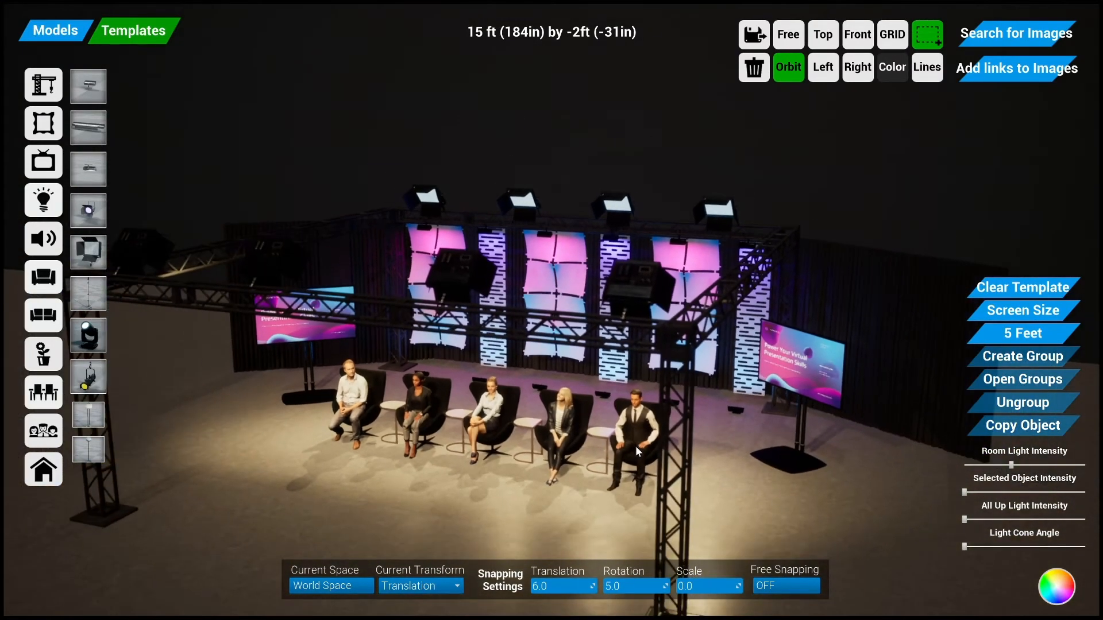
{"action": "right_click_drag", "start_coordinate": [635, 446], "coordinate": [691, 407]}
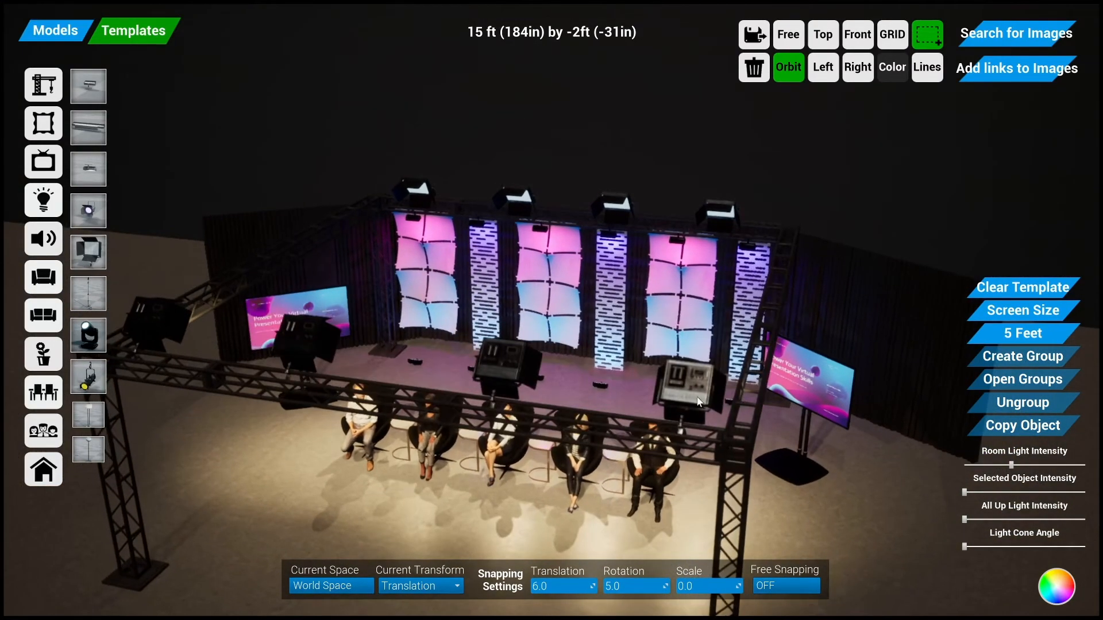
{"action": "left_click", "coordinate": [706, 399]}
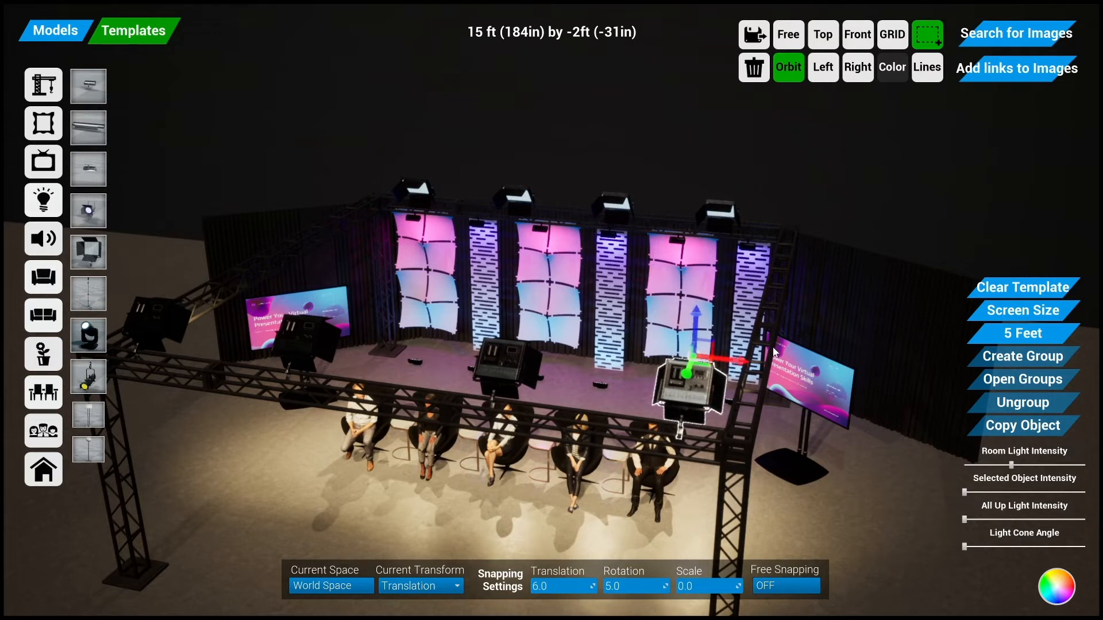
{"action": "left_click_drag", "start_coordinate": [688, 377], "coordinate": [730, 319]}
{"action": "right_click_drag", "start_coordinate": [617, 439], "coordinate": [703, 394]}
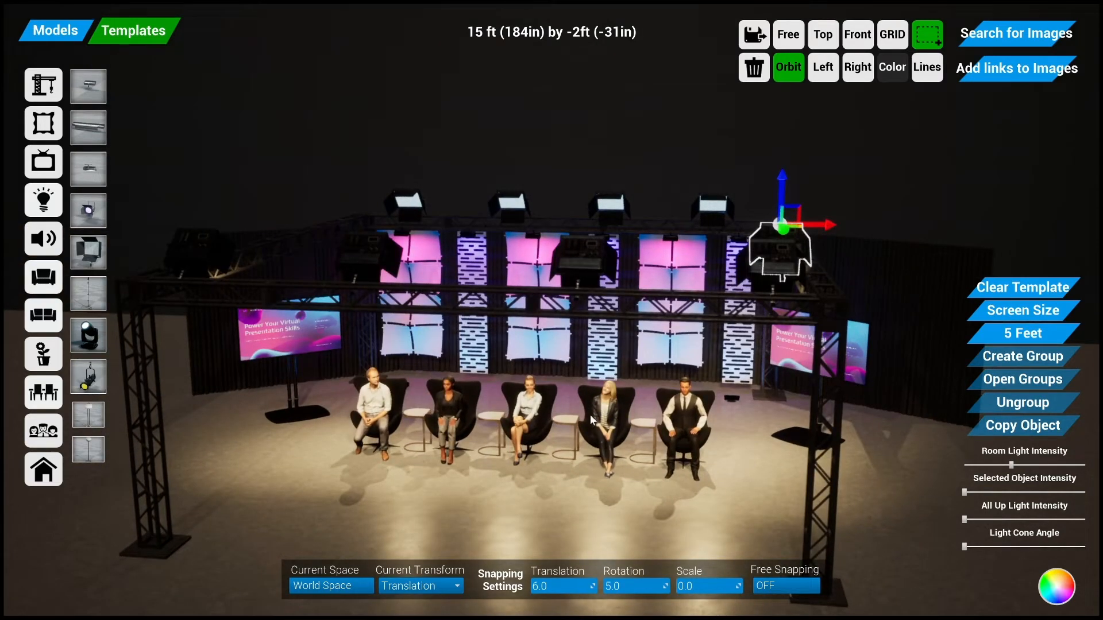
{"action": "right_click_drag", "start_coordinate": [693, 326], "coordinate": [675, 427]}
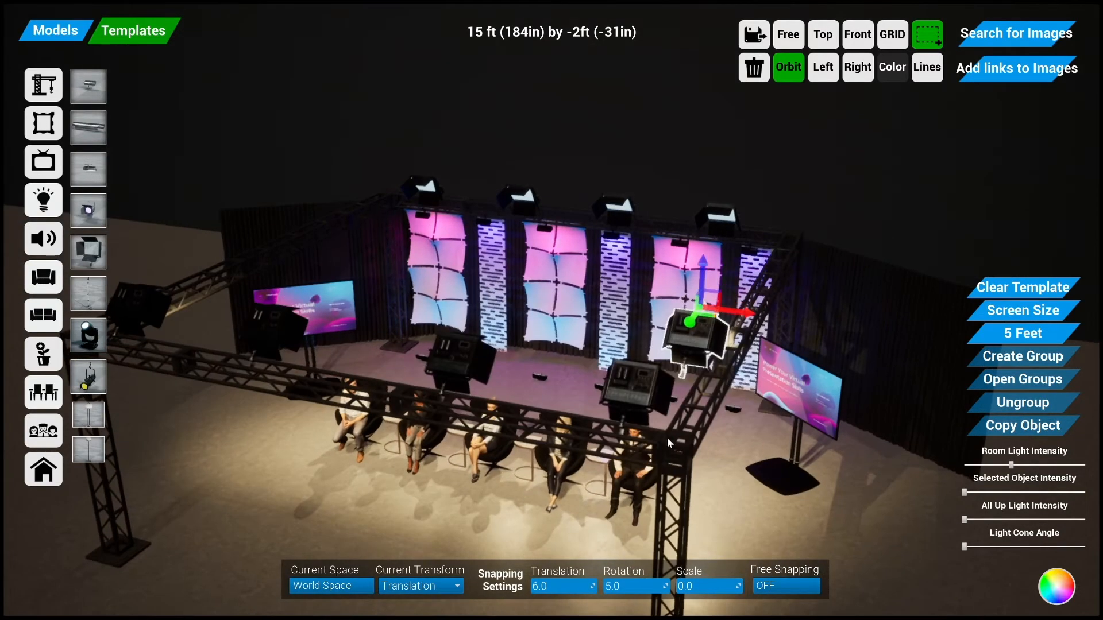
Step: Rotate the duplicated front light so it tilts sideways, and return the transform mode to Translation
{"action": "left_click", "coordinate": [419, 586]}
{"action": "left_click", "coordinate": [408, 556]}
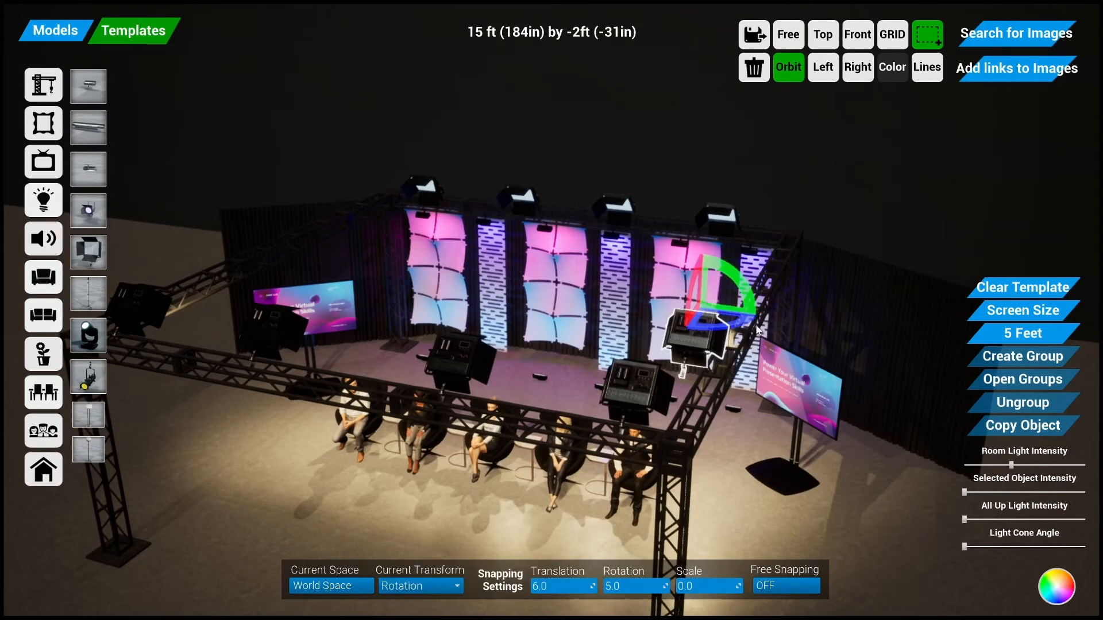
{"action": "left_click_drag", "start_coordinate": [733, 330], "coordinate": [784, 302]}
{"action": "left_click", "coordinate": [440, 588]}
{"action": "left_click", "coordinate": [406, 545]}
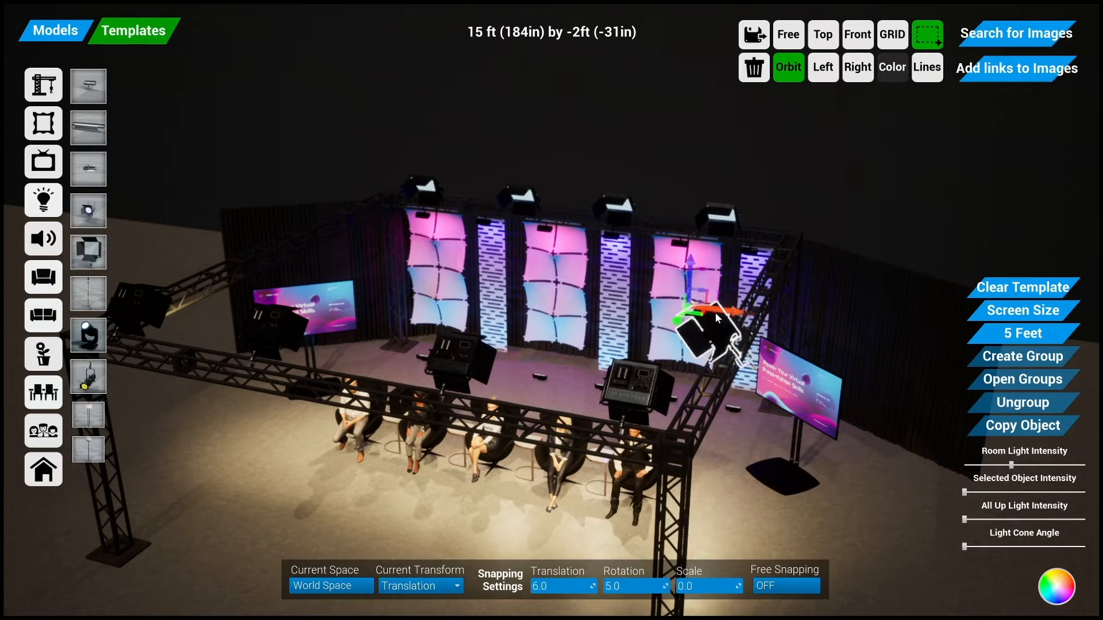
{"action": "mouse_move", "coordinate": [692, 385]}
{"action": "right_mouse_down"}
{"action": "mouse_move", "coordinate": [741, 371]}
{"action": "mouse_move", "coordinate": [759, 339]}
{"action": "mouse_move", "coordinate": [761, 287]}
{"action": "mouse_move", "coordinate": [673, 381]}
{"action": "right_mouse_up"}
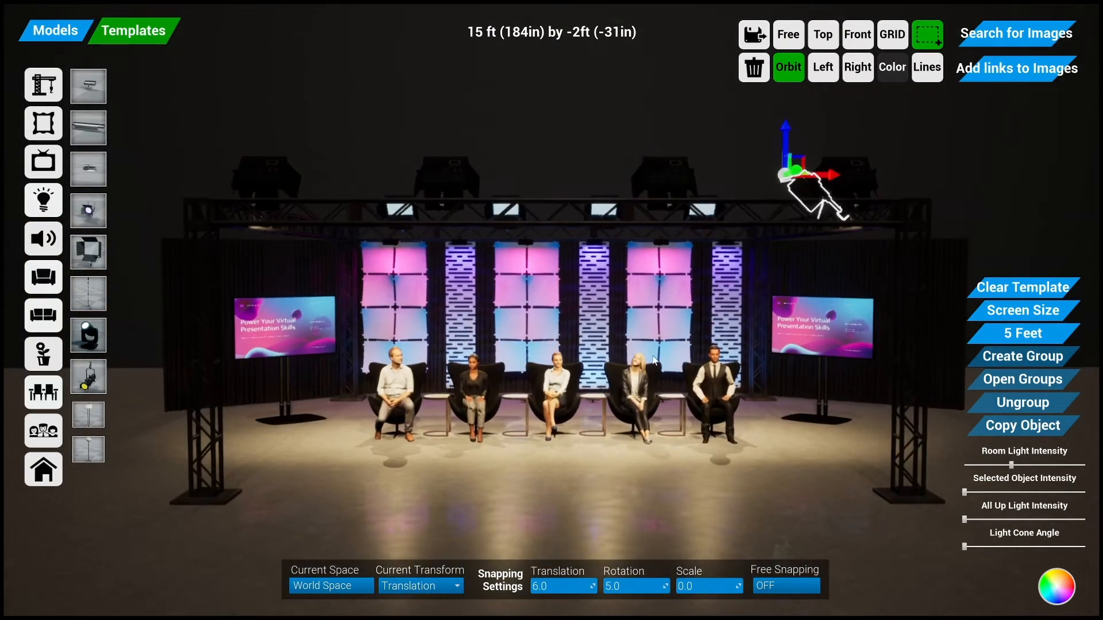
Step: Raise the duplicated light's intensity to about 70 percent of its range and remove the duplicate from the stage
{"action": "left_click_drag", "start_coordinate": [966, 491], "coordinate": [1050, 493]}
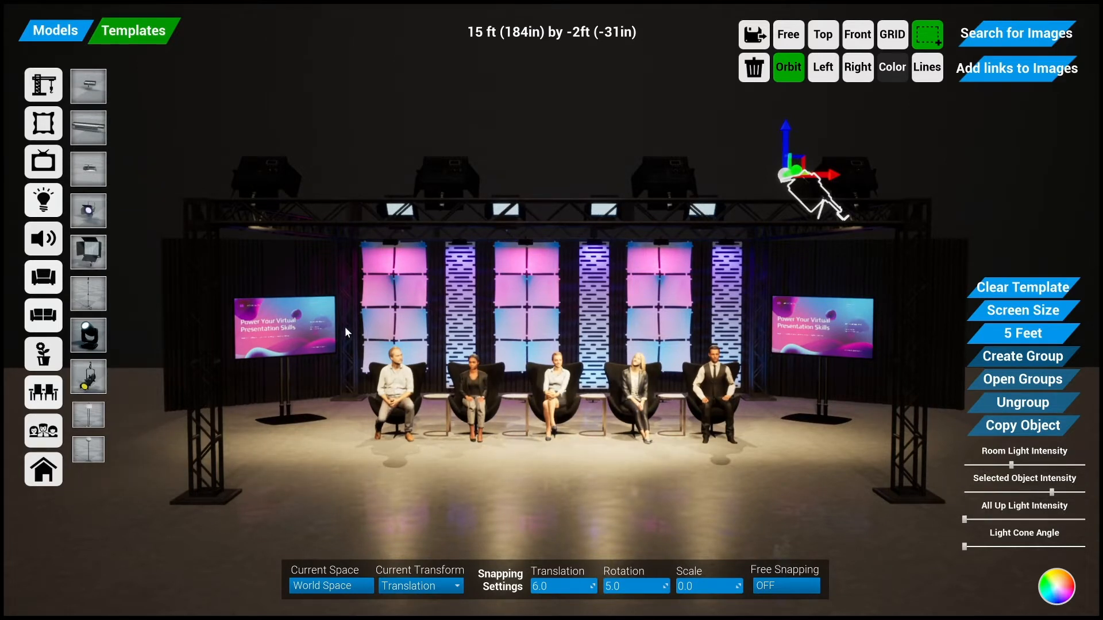
{"action": "right_click_drag", "start_coordinate": [346, 327], "coordinate": [509, 444]}
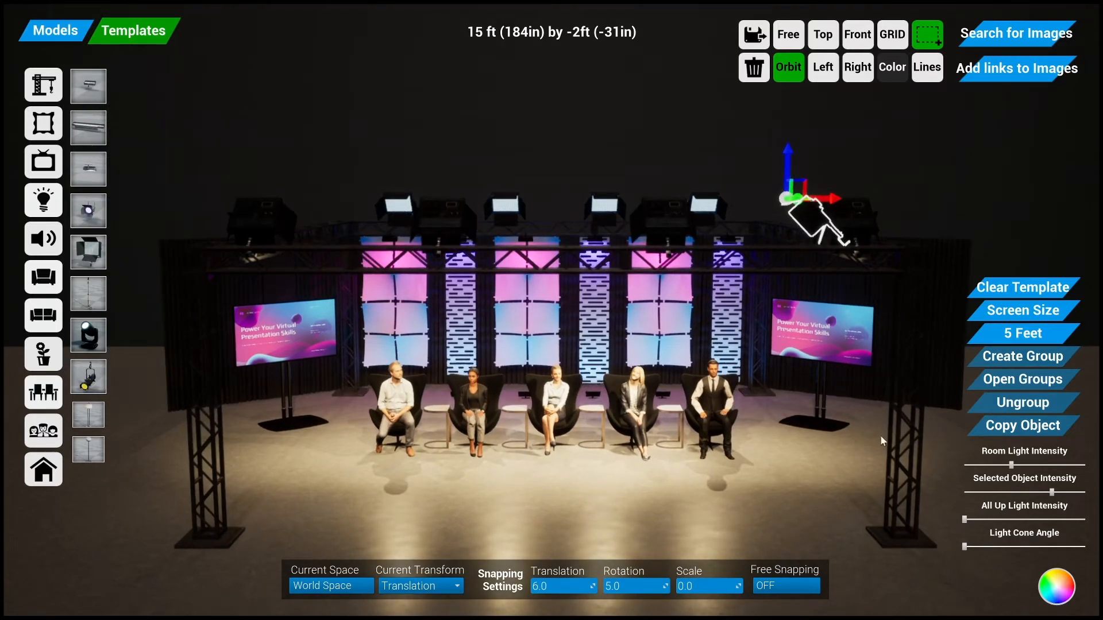
{"action": "right_click_drag", "start_coordinate": [768, 432], "coordinate": [782, 432]}
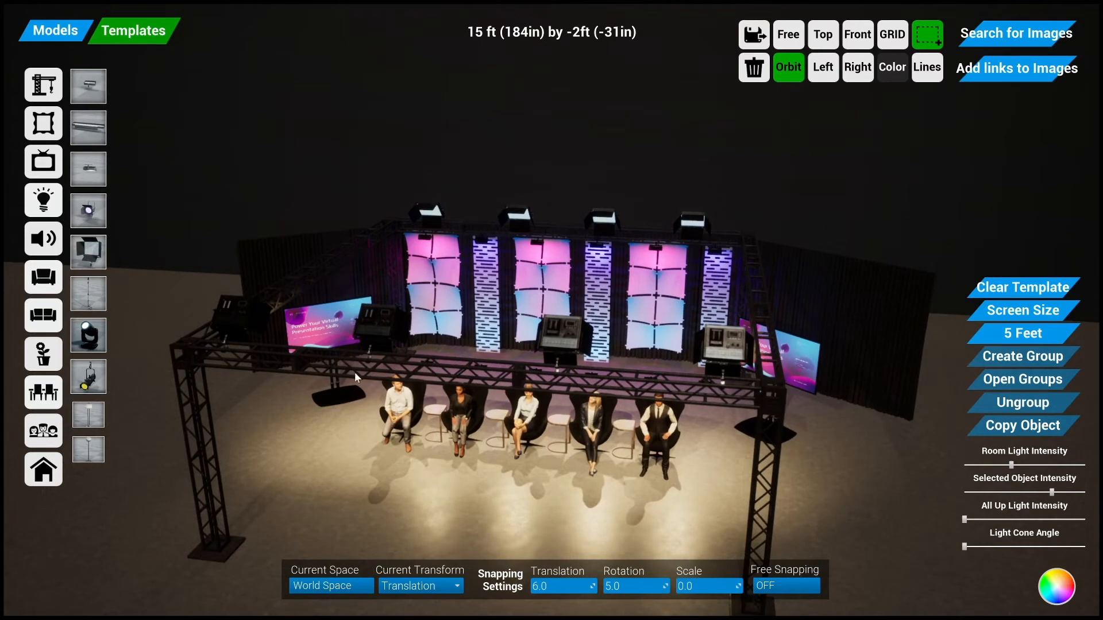
{"action": "right_click_drag", "start_coordinate": [243, 350], "coordinate": [294, 412]}
{"action": "right_click_drag", "start_coordinate": [294, 517], "coordinate": [522, 458]}
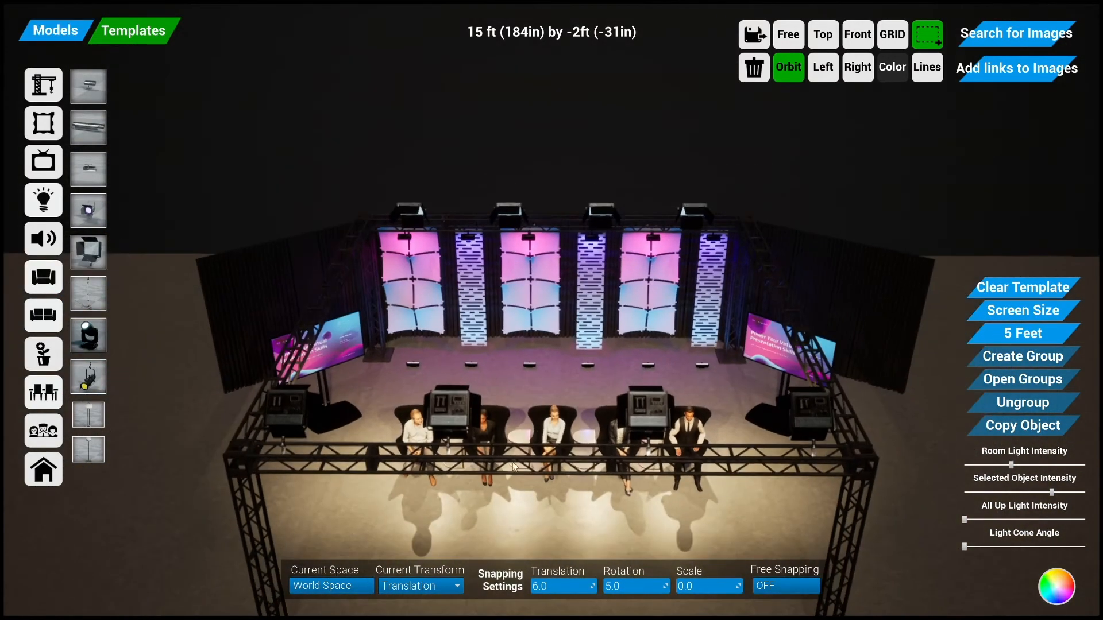
Step: Place a Pipe and Base (8ft x 2in) at center stage behind the middle chair, and remove it
{"action": "left_click", "coordinate": [46, 86]}
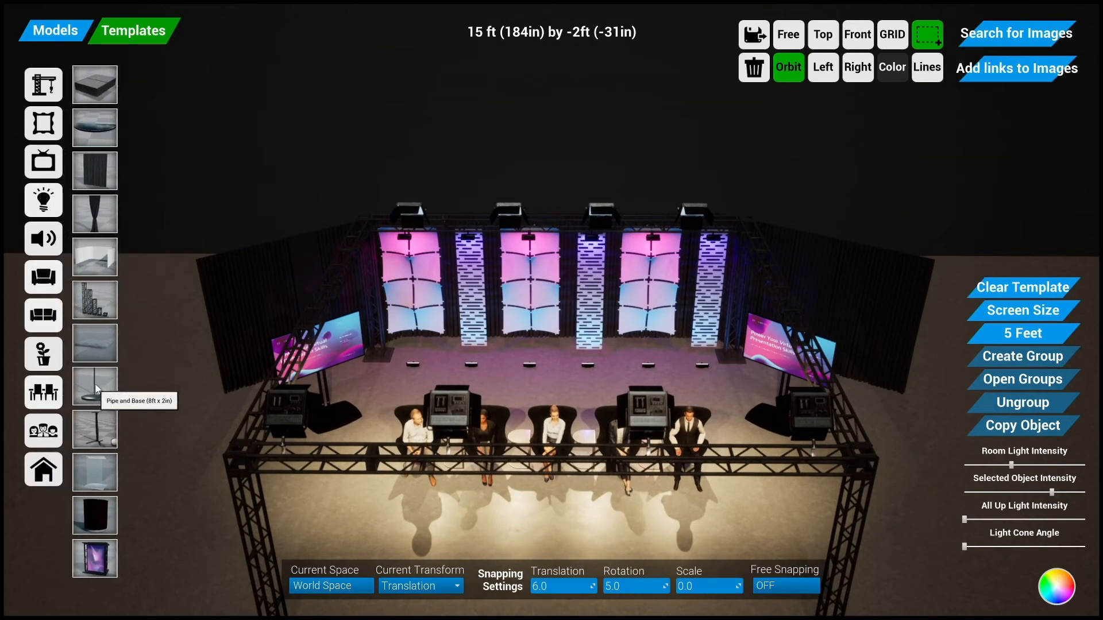
{"action": "right_click_drag", "start_coordinate": [552, 371], "coordinate": [563, 352]}
{"action": "left_click", "coordinate": [566, 353]}
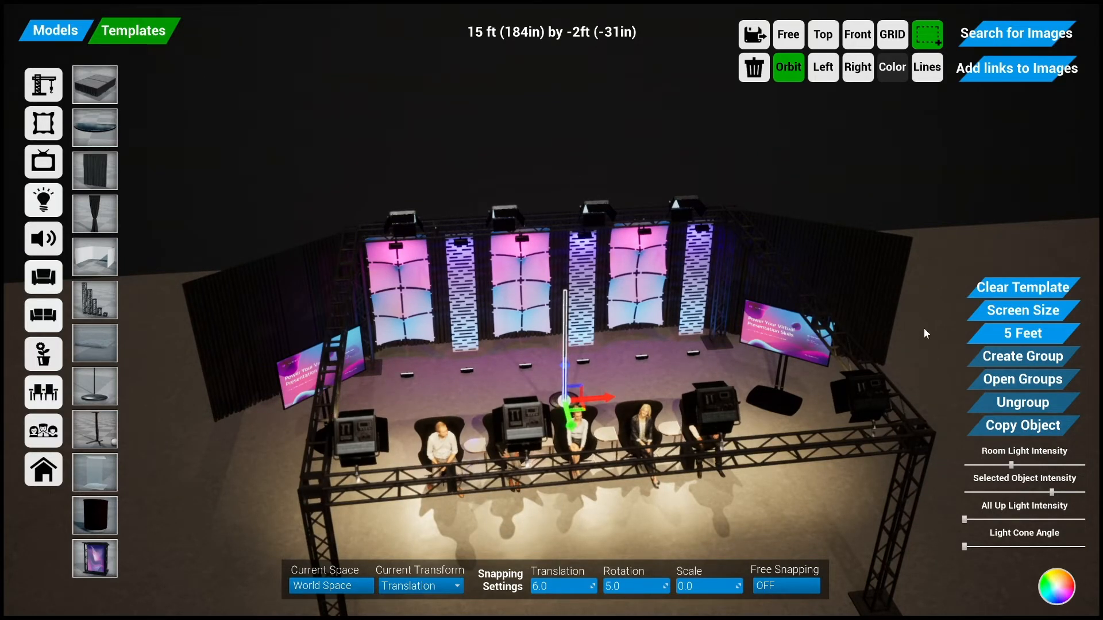
{"action": "right_click_drag", "start_coordinate": [642, 355], "coordinate": [298, 351]}
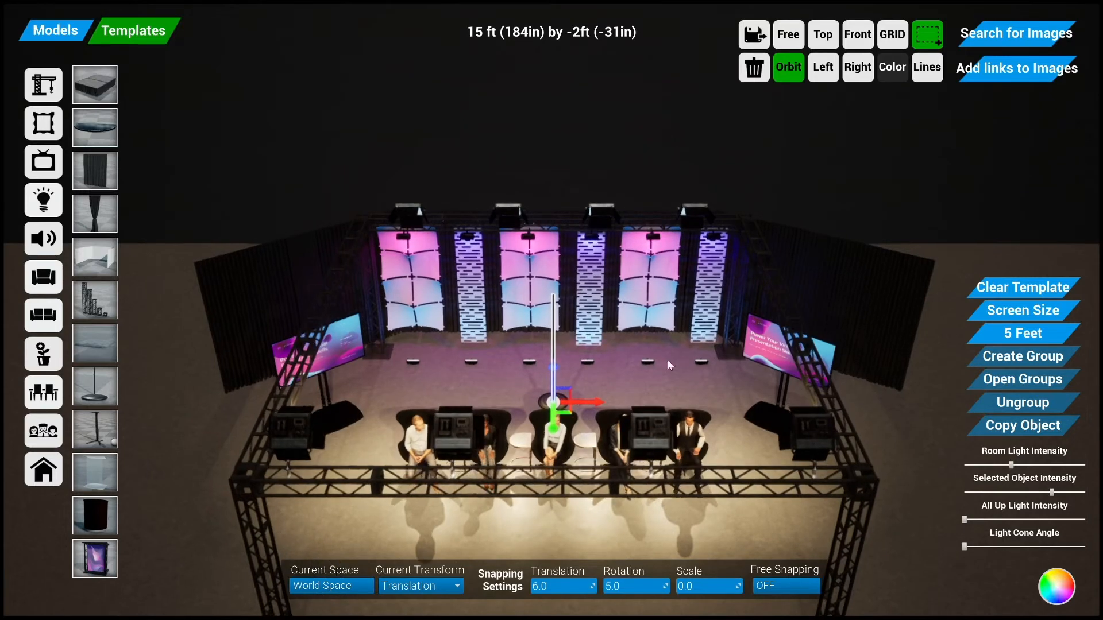
{"action": "right_click_drag", "start_coordinate": [684, 343], "coordinate": [597, 395]}
{"action": "left_click", "coordinate": [535, 402]}
{"action": "right_click_drag", "start_coordinate": [535, 402], "coordinate": [561, 333]}
{"action": "scroll", "coordinate": [563, 352], "scroll_direction": "up", "scroll_amount": 2}
{"action": "right_click_drag", "start_coordinate": [427, 273], "coordinate": [357, 318]}
{"action": "left_click", "coordinate": [357, 319]}
{"action": "right_click_drag", "start_coordinate": [618, 356], "coordinate": [601, 379]}
{"action": "left_click", "coordinate": [582, 530]}
{"action": "right_click_drag", "start_coordinate": [582, 530], "coordinate": [523, 425]}
Step: Box-select the four lights on the front truss and reduce their Selected Object Intensity to the minimum
{"action": "scroll", "coordinate": [594, 471], "scroll_direction": "up", "scroll_amount": 3}
{"action": "scroll", "coordinate": [576, 385], "scroll_direction": "up", "scroll_amount": 3}
{"action": "scroll", "coordinate": [562, 393], "scroll_direction": "down", "scroll_amount": 3}
{"action": "left_click", "coordinate": [281, 277]}
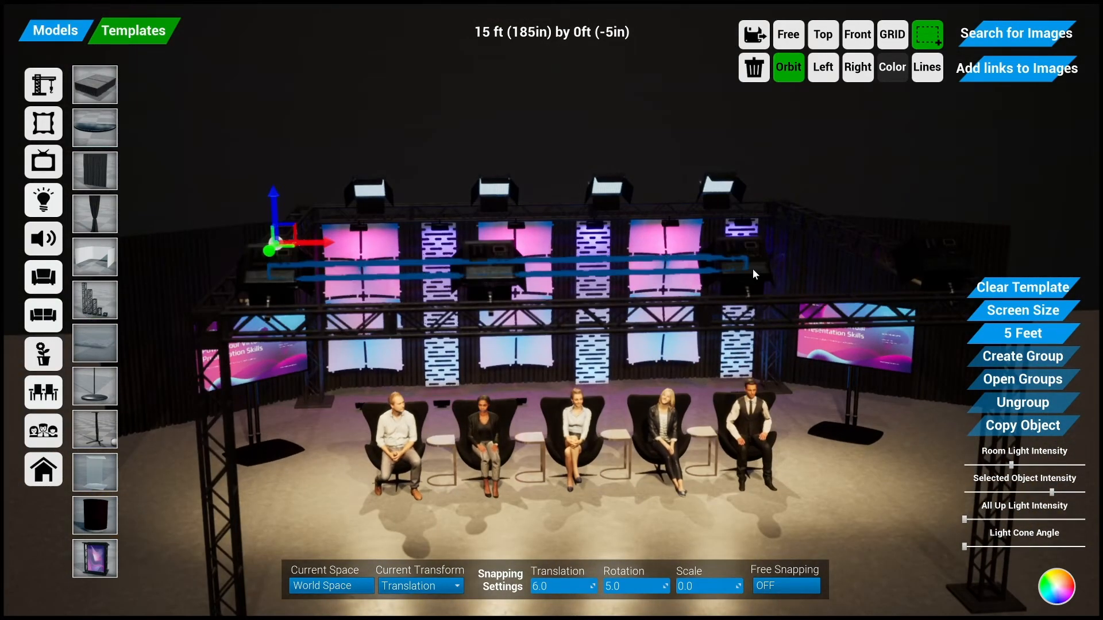
{"action": "left_click_drag", "start_coordinate": [917, 251], "coordinate": [917, 251]}
{"action": "right_click_drag", "start_coordinate": [747, 431], "coordinate": [739, 397]}
{"action": "scroll", "coordinate": [739, 396], "scroll_direction": "up", "scroll_amount": 2}
{"action": "mouse_move", "coordinate": [737, 446]}
{"action": "right_mouse_down"}
{"action": "mouse_move", "coordinate": [735, 430]}
{"action": "mouse_move", "coordinate": [722, 441]}
{"action": "right_mouse_up"}
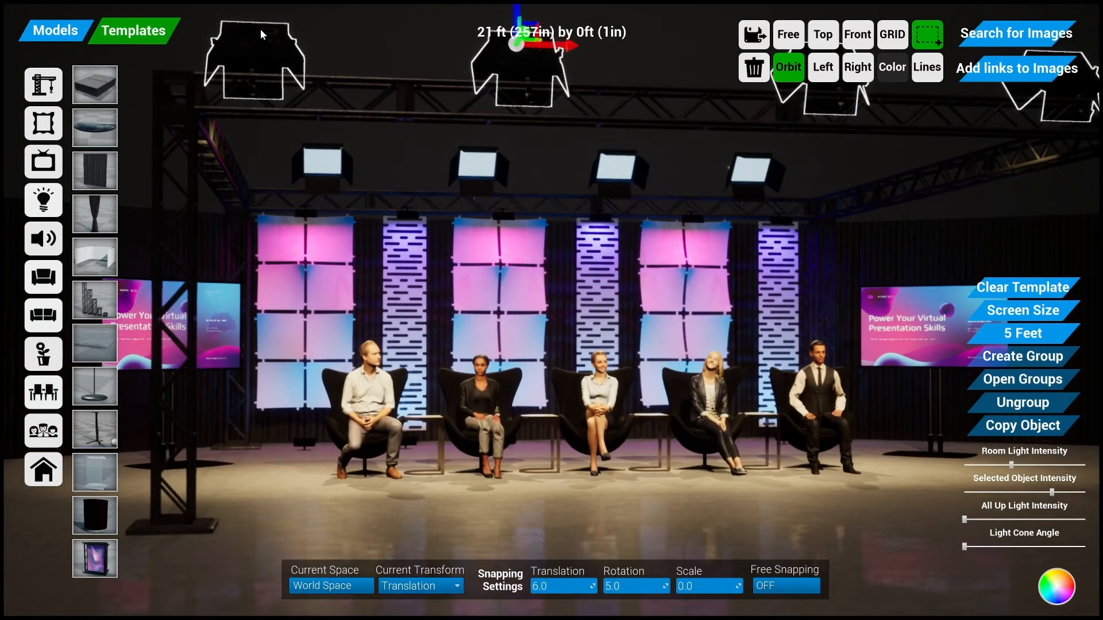
{"action": "left_click", "coordinate": [56, 31]}
{"action": "scroll", "coordinate": [876, 446], "scroll_direction": "up", "scroll_amount": 1}
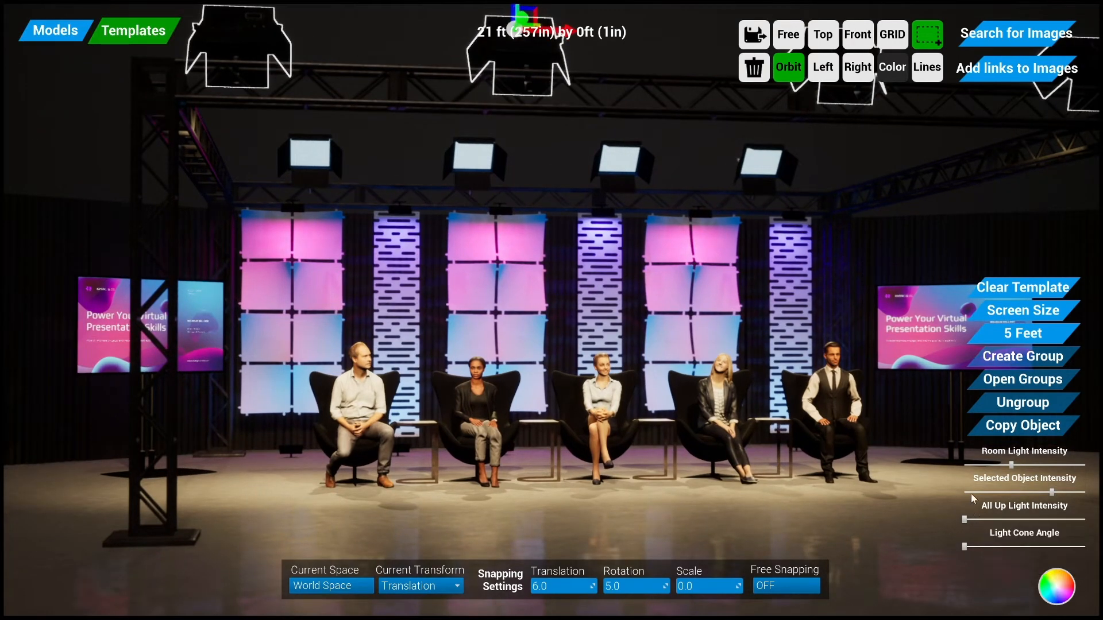
{"action": "left_click_drag", "start_coordinate": [1052, 492], "coordinate": [907, 504]}
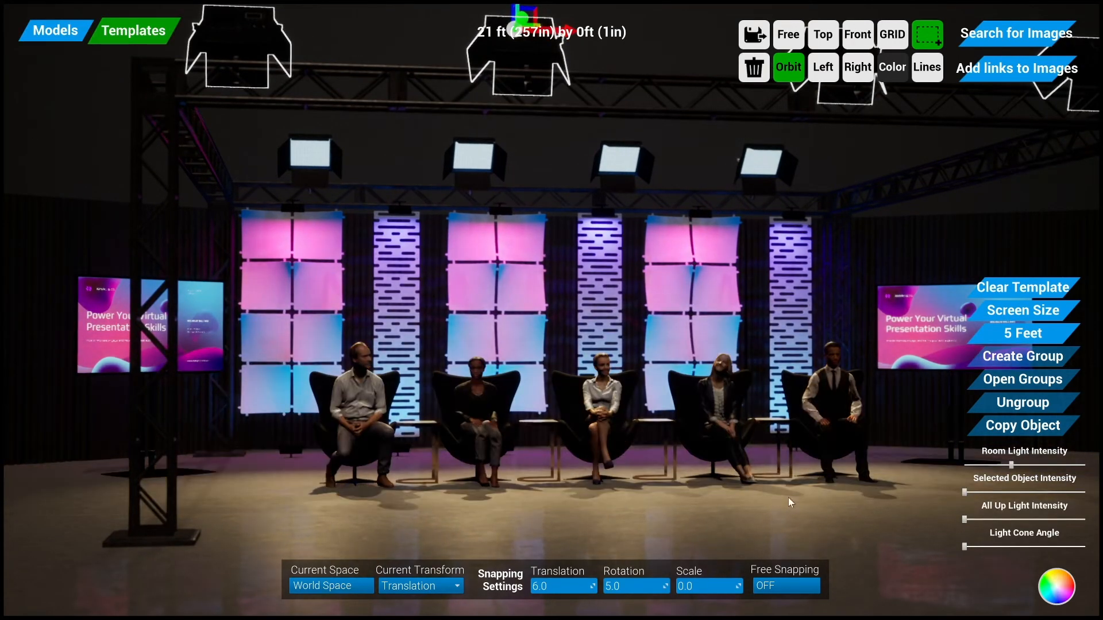
{"action": "scroll", "coordinate": [791, 503], "scroll_direction": "down", "scroll_amount": 5}
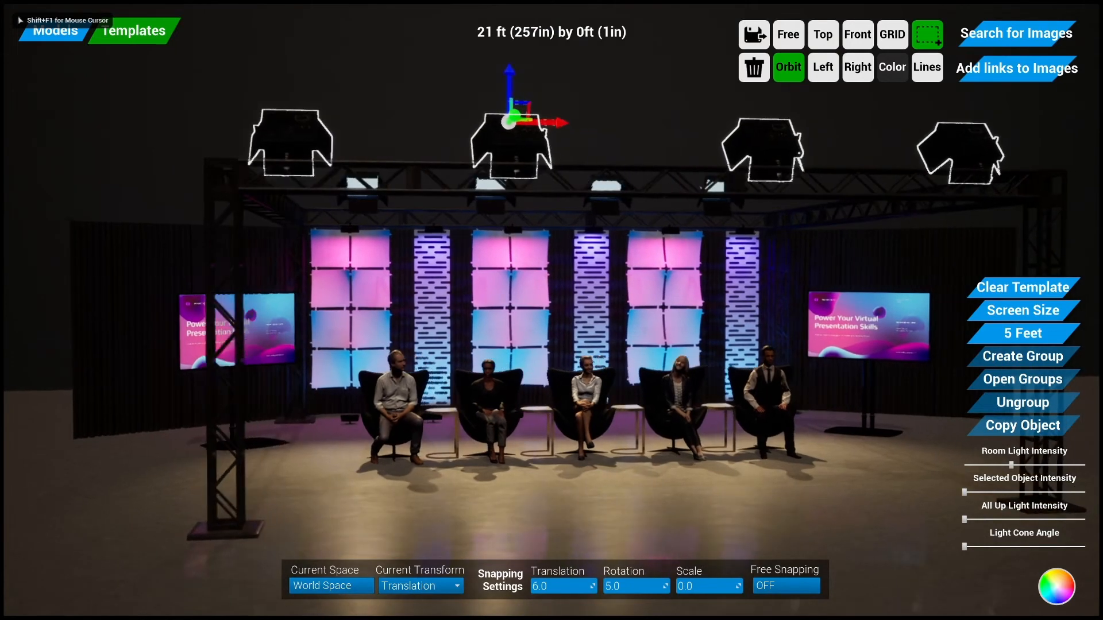
Step: Hide the interface to examine the seated panel with the front lights off, and show the interface again
{"action": "key", "text": "h"}
{"action": "scroll", "coordinate": [781, 498], "scroll_direction": "up", "scroll_amount": 5}
{"action": "right_click_drag", "start_coordinate": [781, 495], "coordinate": [722, 489]}
{"action": "scroll", "coordinate": [539, 459], "scroll_direction": "down", "scroll_amount": 4}
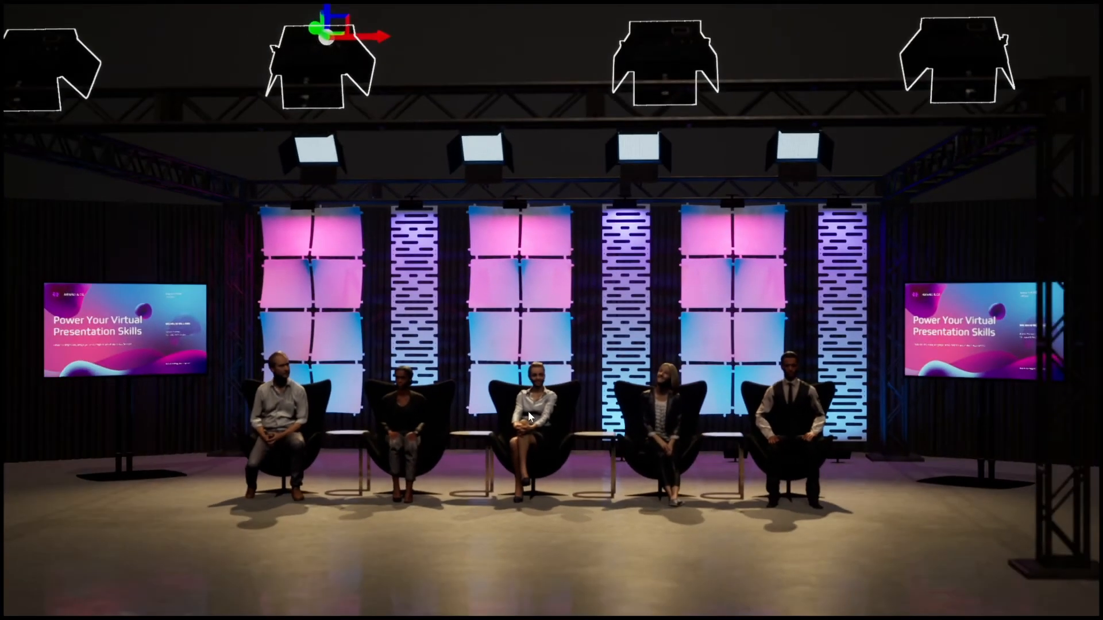
{"action": "key", "text": "h"}
Step: Set the selected front truss lights to about 30 percent intensity and clear the selection
{"action": "left_click_drag", "start_coordinate": [966, 493], "coordinate": [1003, 493]}
{"action": "left_click_drag", "start_coordinate": [785, 527], "coordinate": [558, 507]}
{"action": "left_click_drag", "start_coordinate": [616, 397], "coordinate": [644, 398]}
{"action": "left_click_drag", "start_coordinate": [435, 383], "coordinate": [458, 384]}
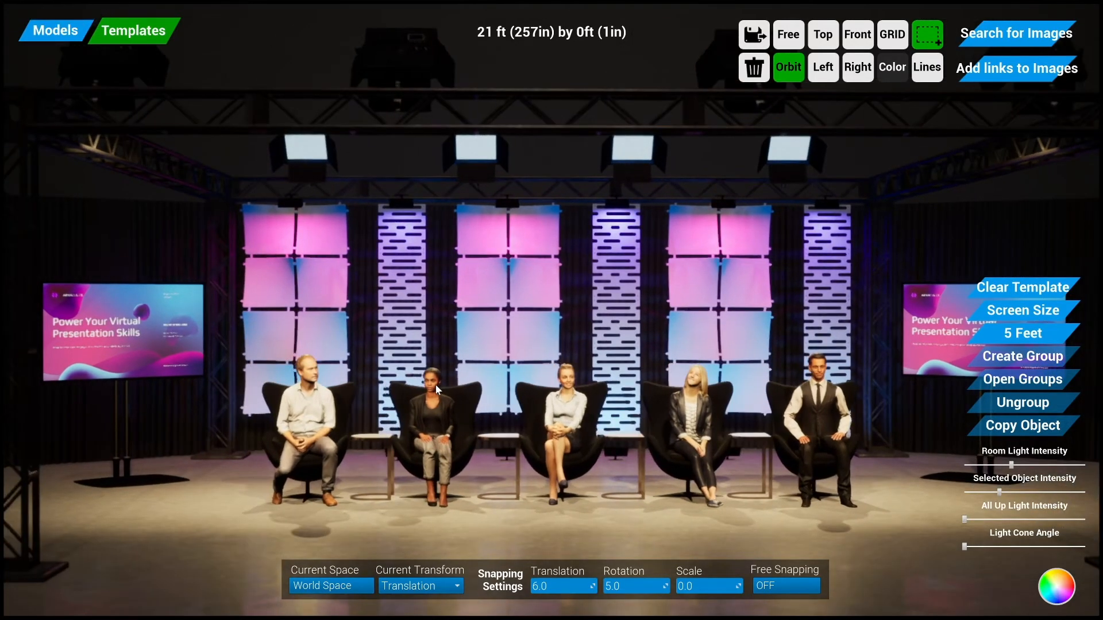
{"action": "scroll", "coordinate": [448, 326], "scroll_direction": "down", "scroll_amount": 4}
{"action": "left_click", "coordinate": [442, 340]}
{"action": "scroll", "coordinate": [443, 368], "scroll_direction": "up", "scroll_amount": 5}
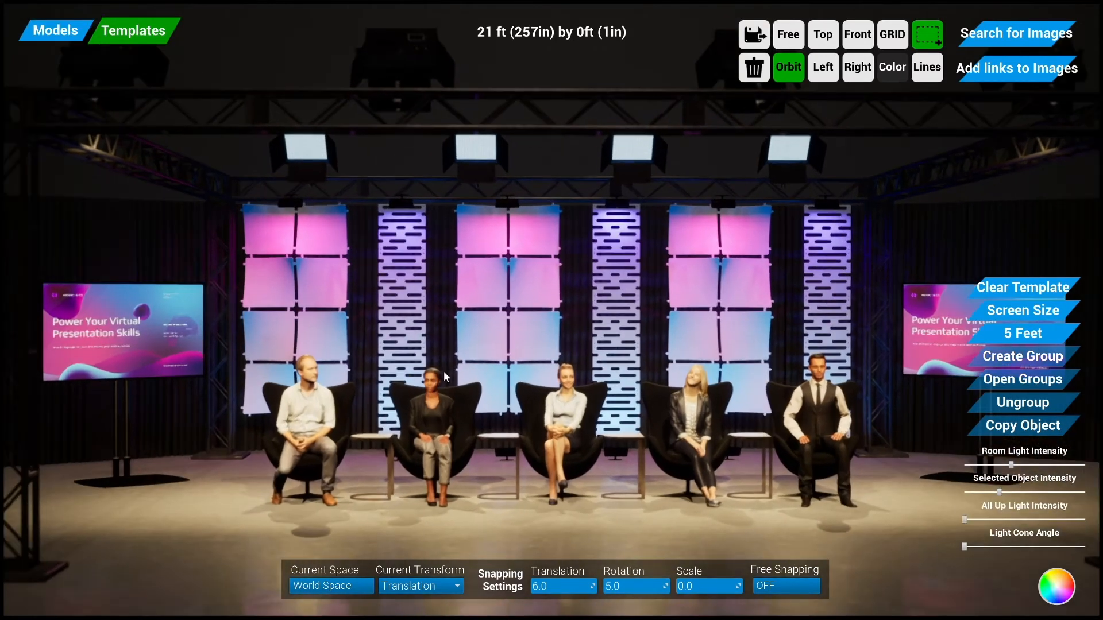
{"action": "scroll", "coordinate": [445, 371], "scroll_direction": "down", "scroll_amount": 2}
{"action": "scroll", "coordinate": [472, 376], "scroll_direction": "up", "scroll_amount": 2}
{"action": "scroll", "coordinate": [486, 381], "scroll_direction": "down", "scroll_amount": 4}
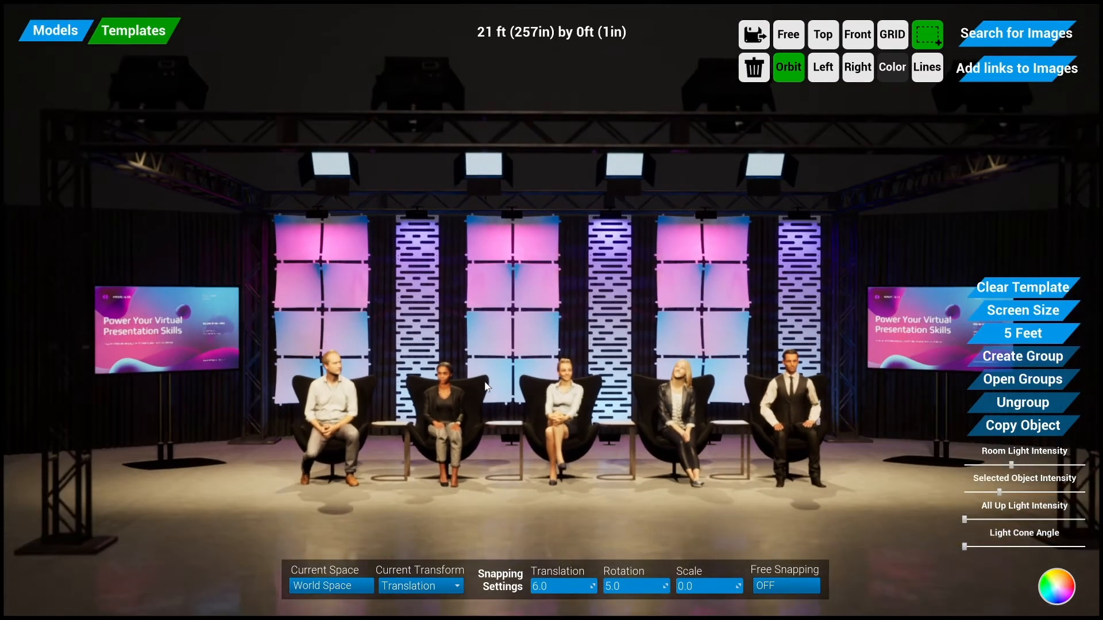
{"action": "left_click_drag", "start_coordinate": [565, 175], "coordinate": [567, 165]}
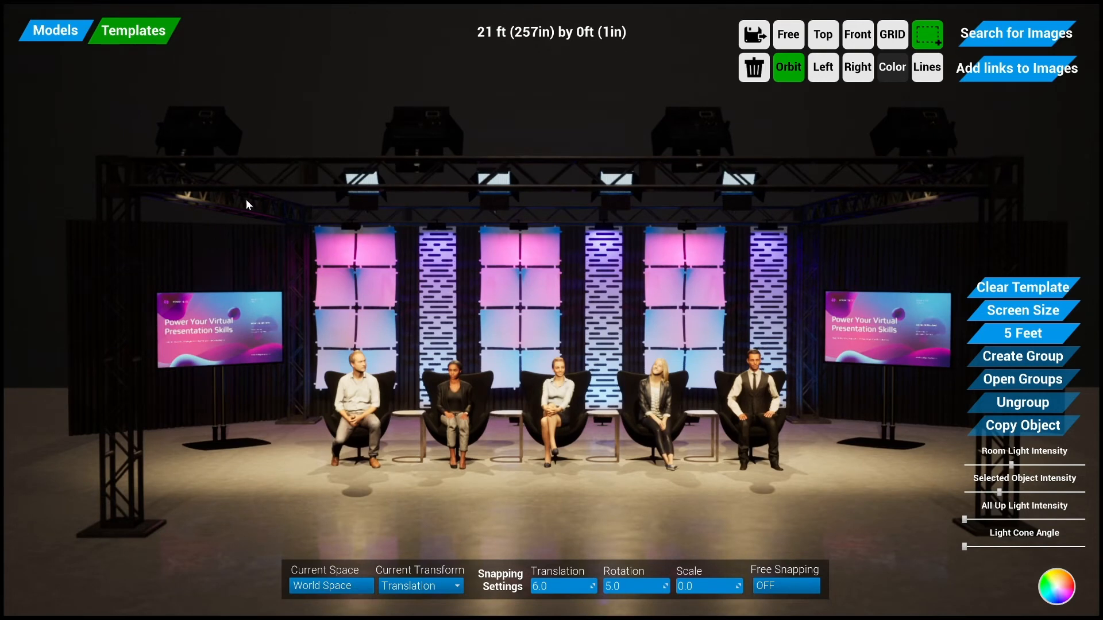
Step: Switch on the Lines display mode and examine the outlined stage set and seated panel from the front
{"action": "left_click", "coordinate": [926, 68]}
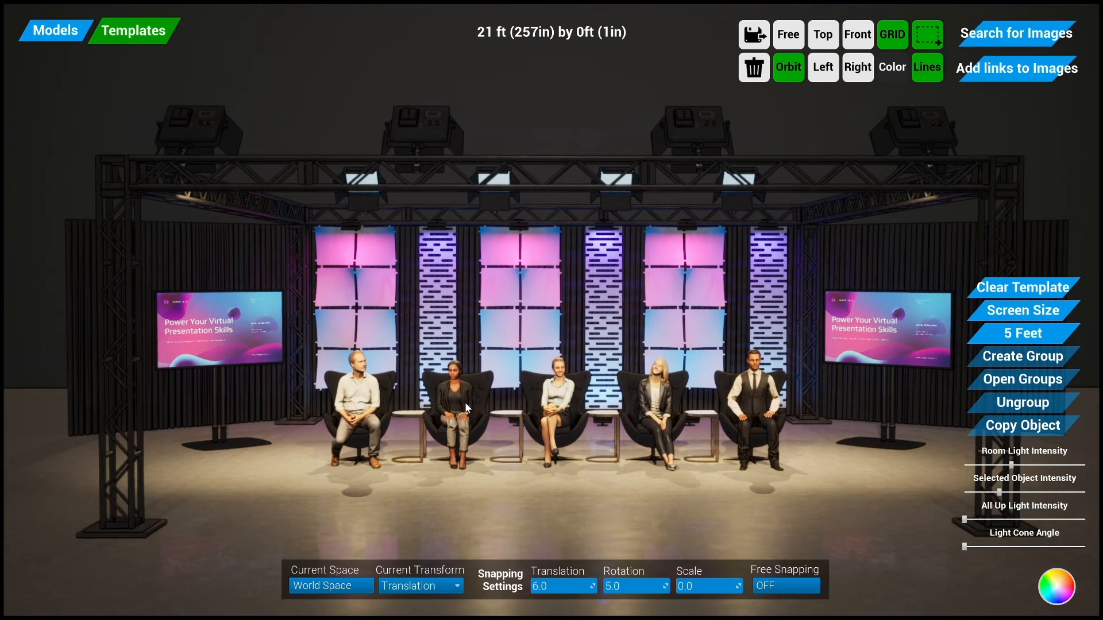
{"action": "scroll", "coordinate": [326, 325], "scroll_direction": "up", "scroll_amount": 3}
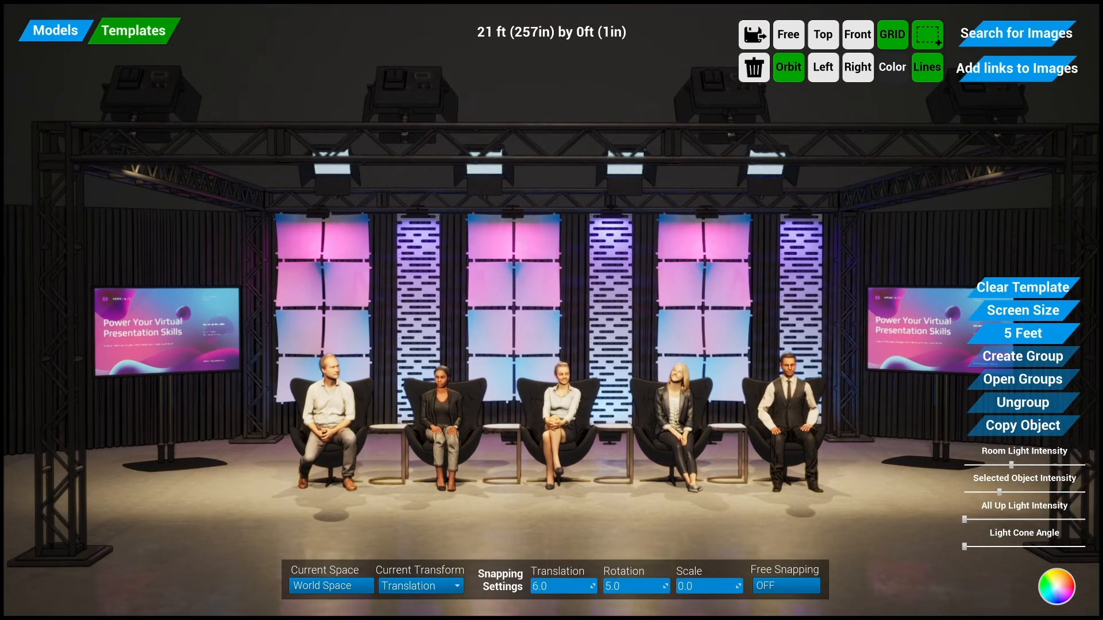
{"action": "right_click_drag", "start_coordinate": [607, 469], "coordinate": [572, 464]}
{"action": "scroll", "coordinate": [517, 453], "scroll_direction": "up", "scroll_amount": 4}
{"action": "right_click_drag", "start_coordinate": [509, 450], "coordinate": [570, 449]}
{"action": "scroll", "coordinate": [569, 453], "scroll_direction": "down", "scroll_amount": 3}
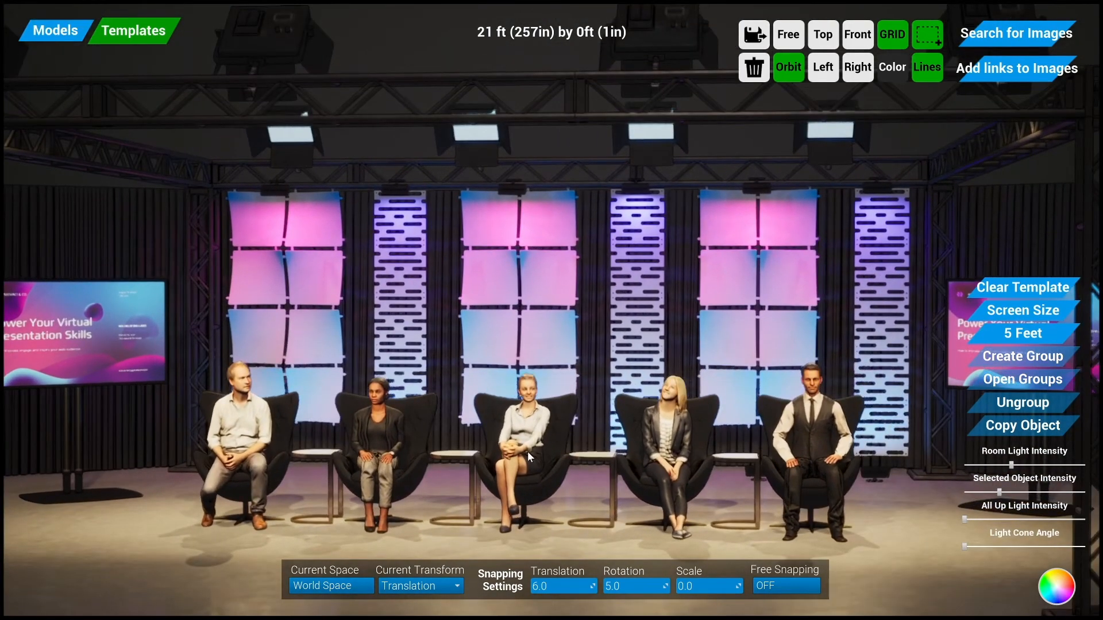
{"action": "scroll", "coordinate": [527, 451], "scroll_direction": "down", "scroll_amount": 2}
{"action": "scroll", "coordinate": [528, 451], "scroll_direction": "down", "scroll_amount": 2}
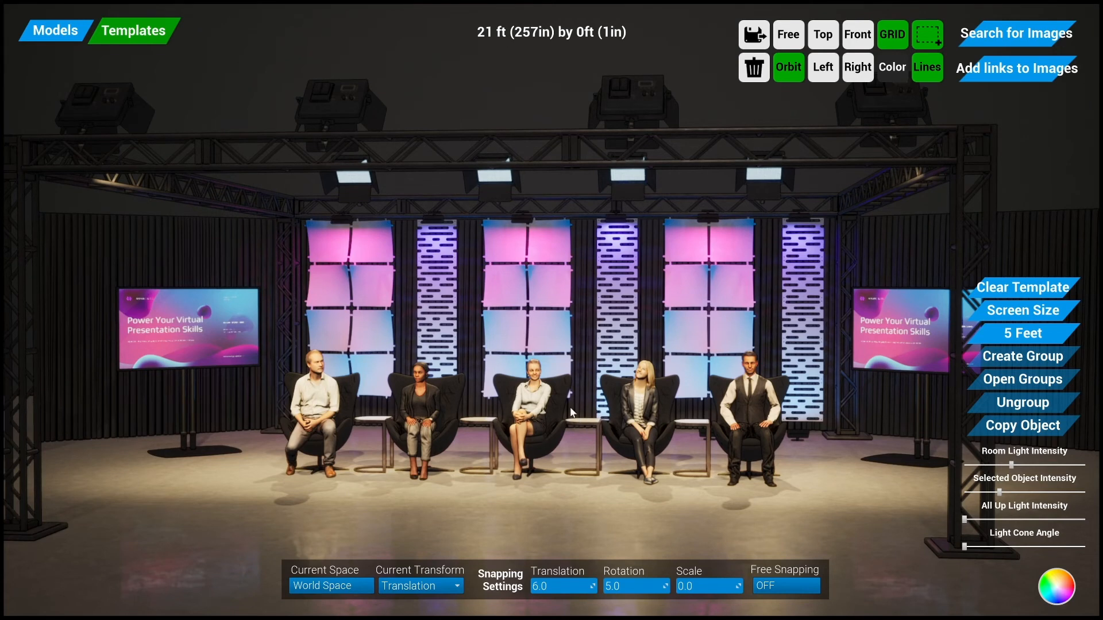
{"action": "middle_click_drag", "start_coordinate": [627, 394], "coordinate": [638, 397]}
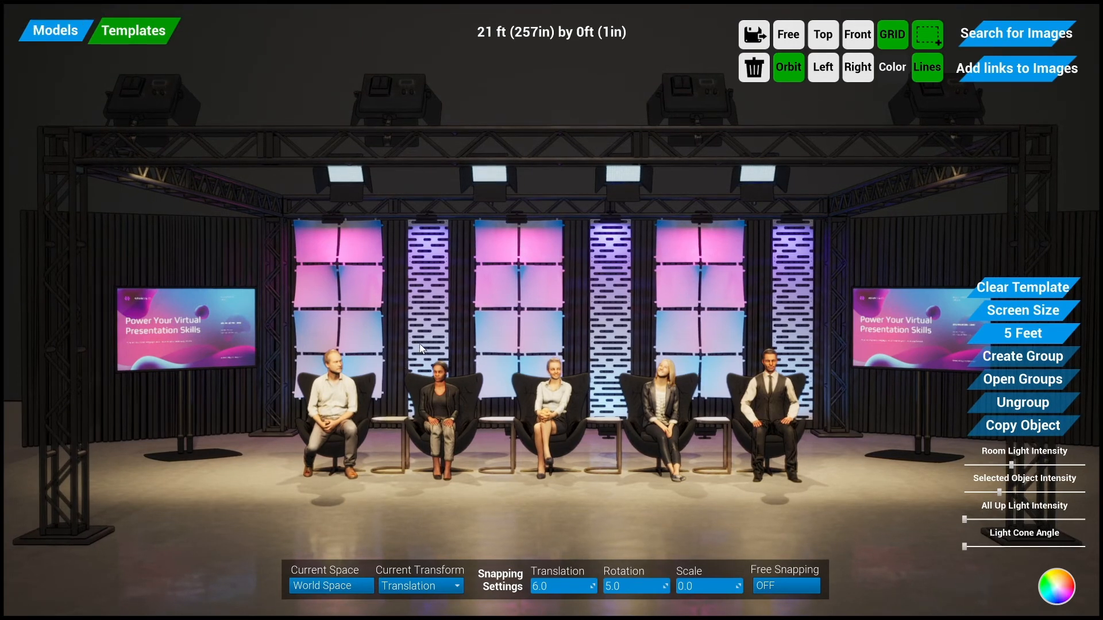
Step: Examine the outlined trusses, drapes and seated panel from the front at several viewing distances
{"action": "scroll", "coordinate": [420, 348], "scroll_direction": "down", "scroll_amount": 3}
{"action": "right_click_drag", "start_coordinate": [358, 422], "coordinate": [508, 482]}
{"action": "scroll", "coordinate": [469, 470], "scroll_direction": "down", "scroll_amount": 2}
{"action": "scroll", "coordinate": [470, 470], "scroll_direction": "up", "scroll_amount": 4}
{"action": "scroll", "coordinate": [508, 482], "scroll_direction": "down", "scroll_amount": 2}
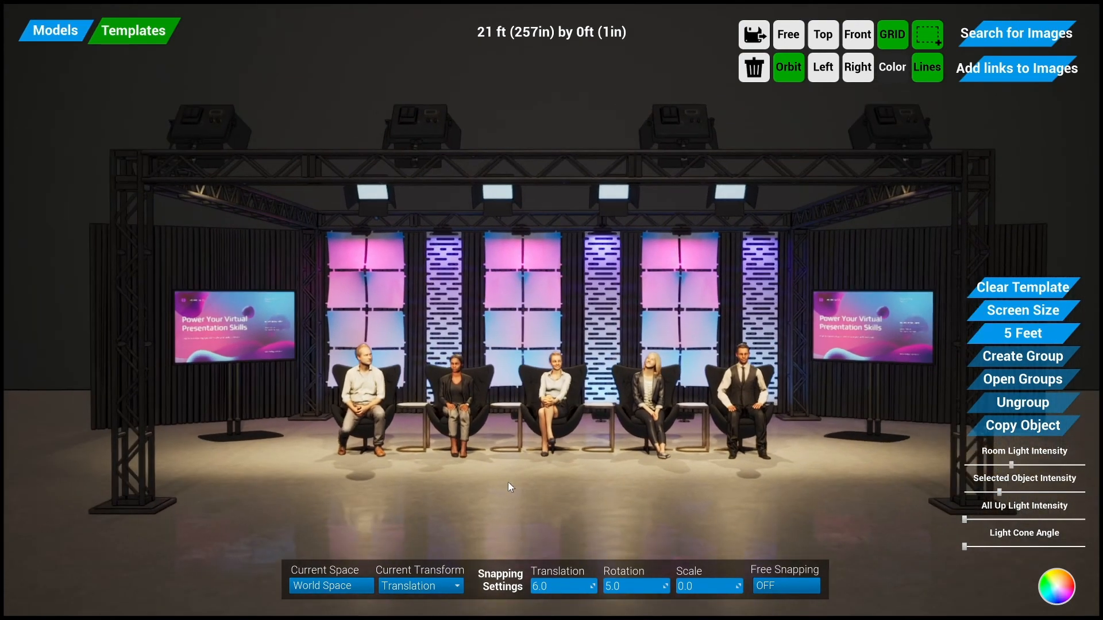
{"action": "scroll", "coordinate": [509, 482], "scroll_direction": "up", "scroll_amount": 3}
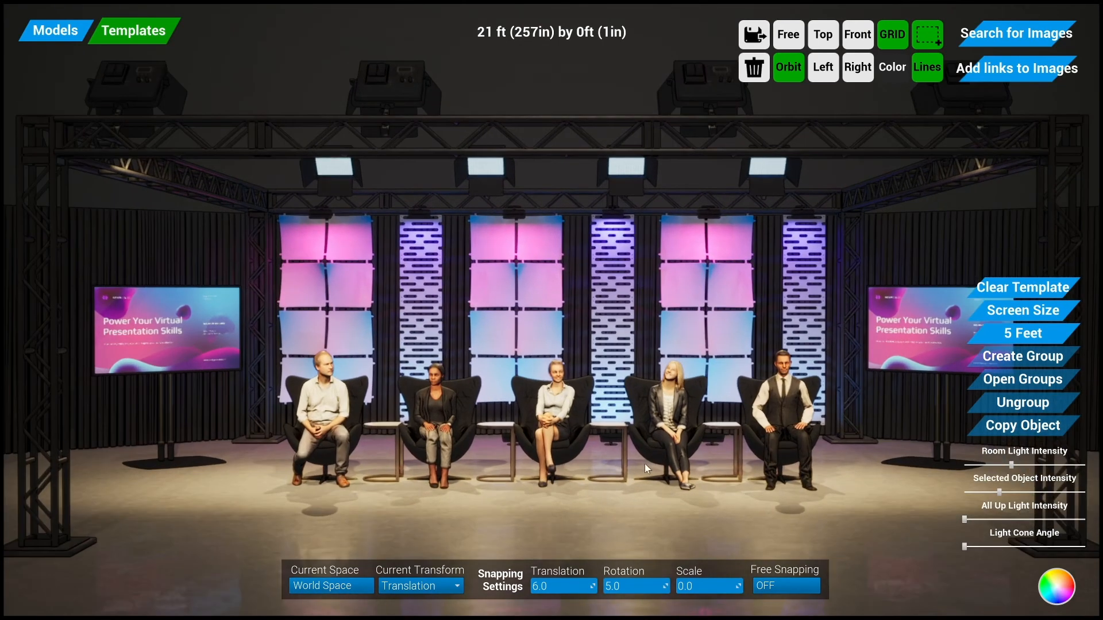
{"action": "scroll", "coordinate": [615, 513], "scroll_direction": "up", "scroll_amount": 2}
{"action": "scroll", "coordinate": [614, 509], "scroll_direction": "down", "scroll_amount": 1}
{"action": "scroll", "coordinate": [613, 509], "scroll_direction": "up", "scroll_amount": 2}
{"action": "scroll", "coordinate": [614, 511], "scroll_direction": "down", "scroll_amount": 1}
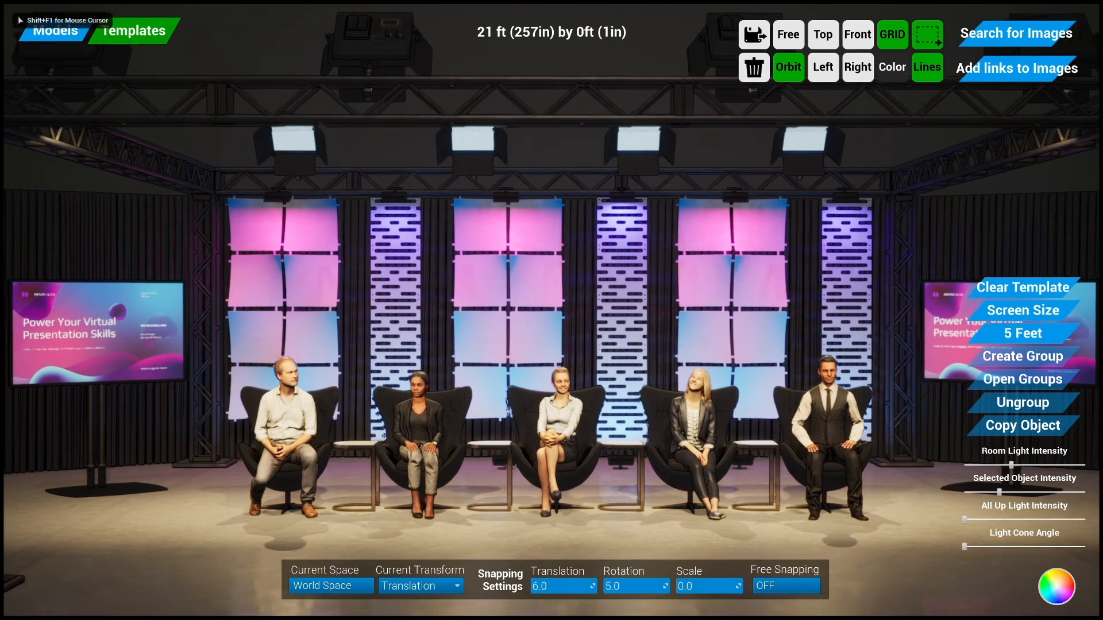
{"action": "scroll", "coordinate": [613, 510], "scroll_direction": "down", "scroll_amount": 1}
{"action": "scroll", "coordinate": [615, 513], "scroll_direction": "down", "scroll_amount": 1}
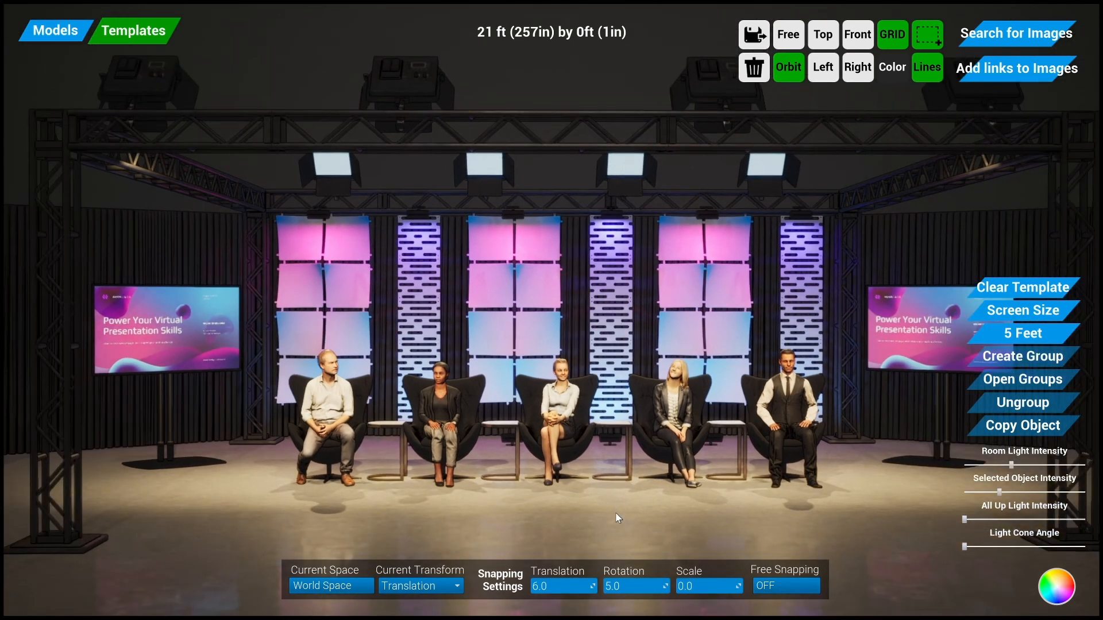
{"action": "right_click_drag", "start_coordinate": [616, 513], "coordinate": [612, 504]}
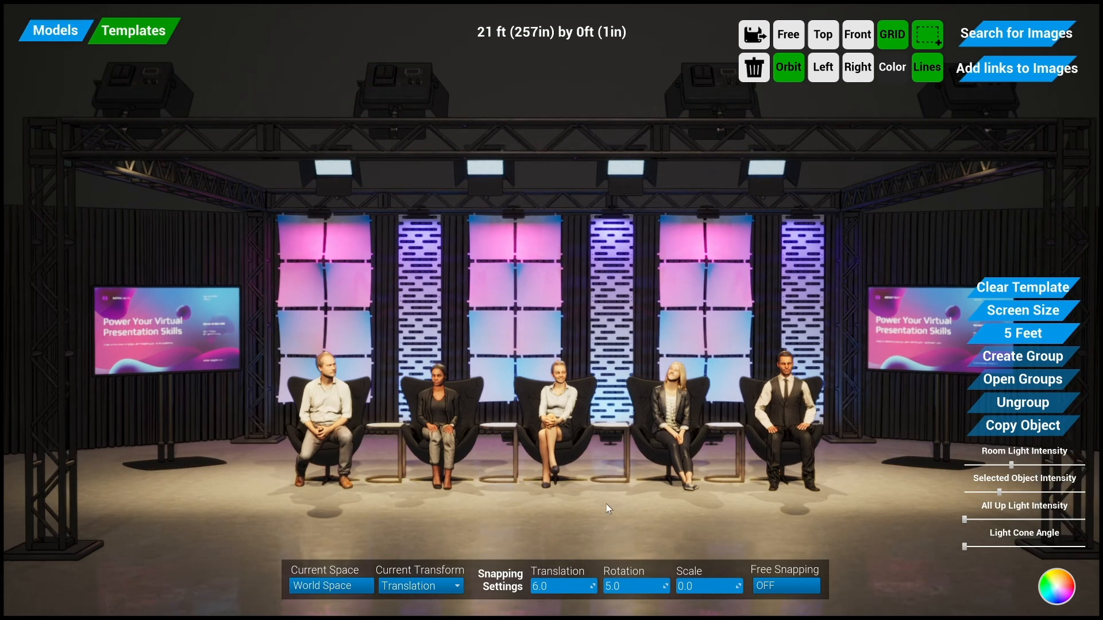